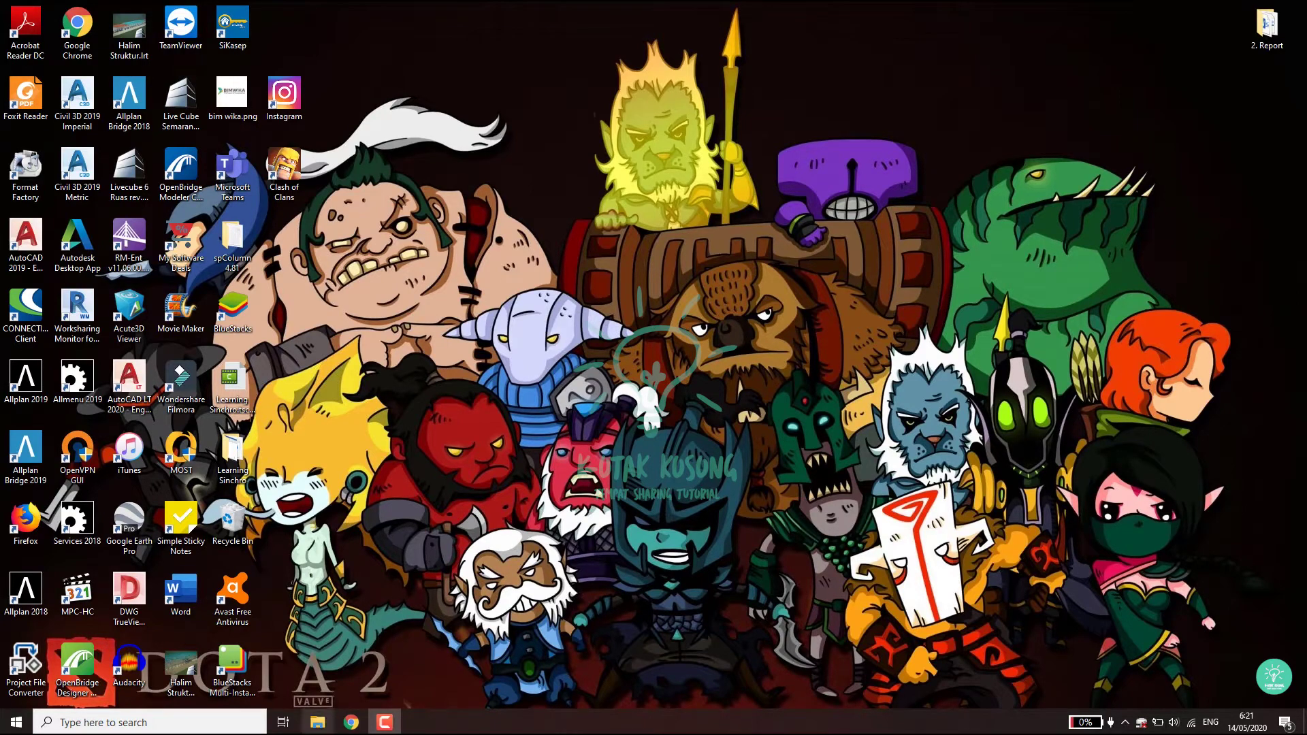
- Open 1. COVER RINGKASAN.docx from the SKRIPSI folder in File Explorer
{"action": "left_click", "coordinate": [318, 722]}
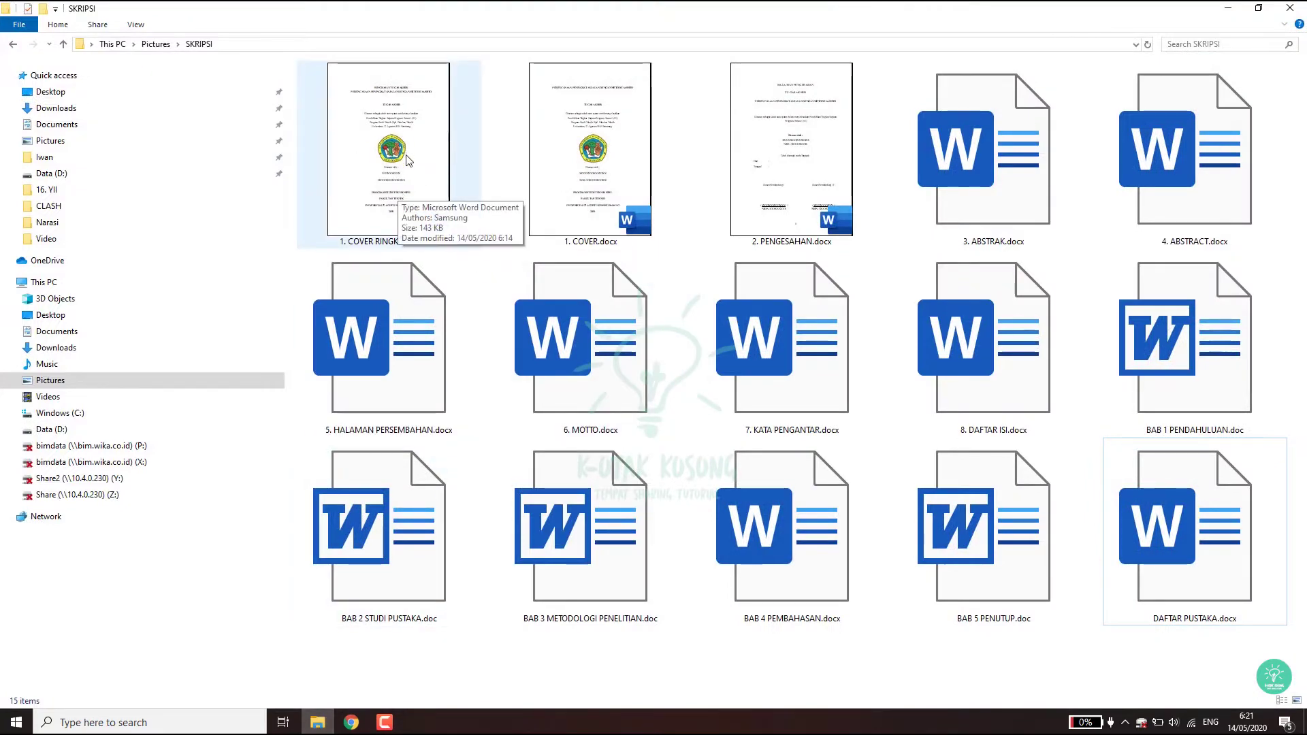
{"action": "double_click", "coordinate": [410, 171]}
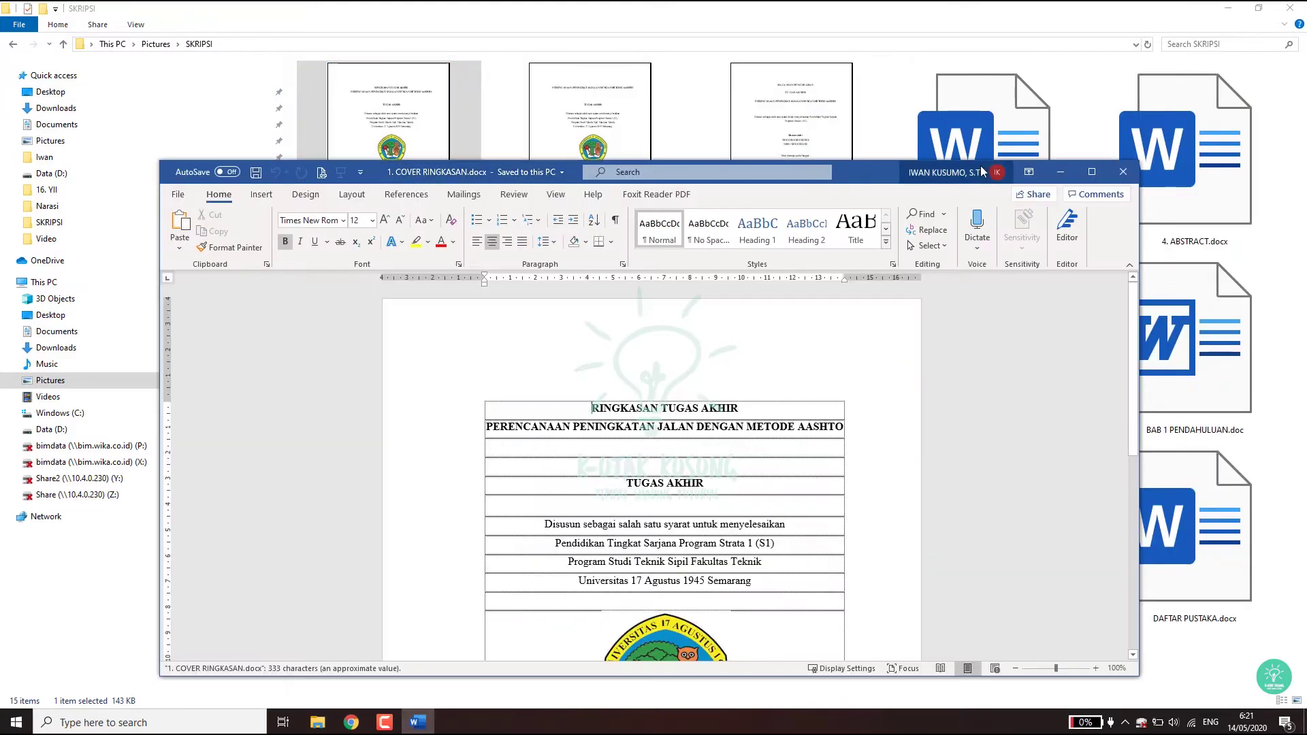
- Maximize the cover document and put the cursor after 2019 in the last table row
{"action": "double_click", "coordinate": [1079, 171]}
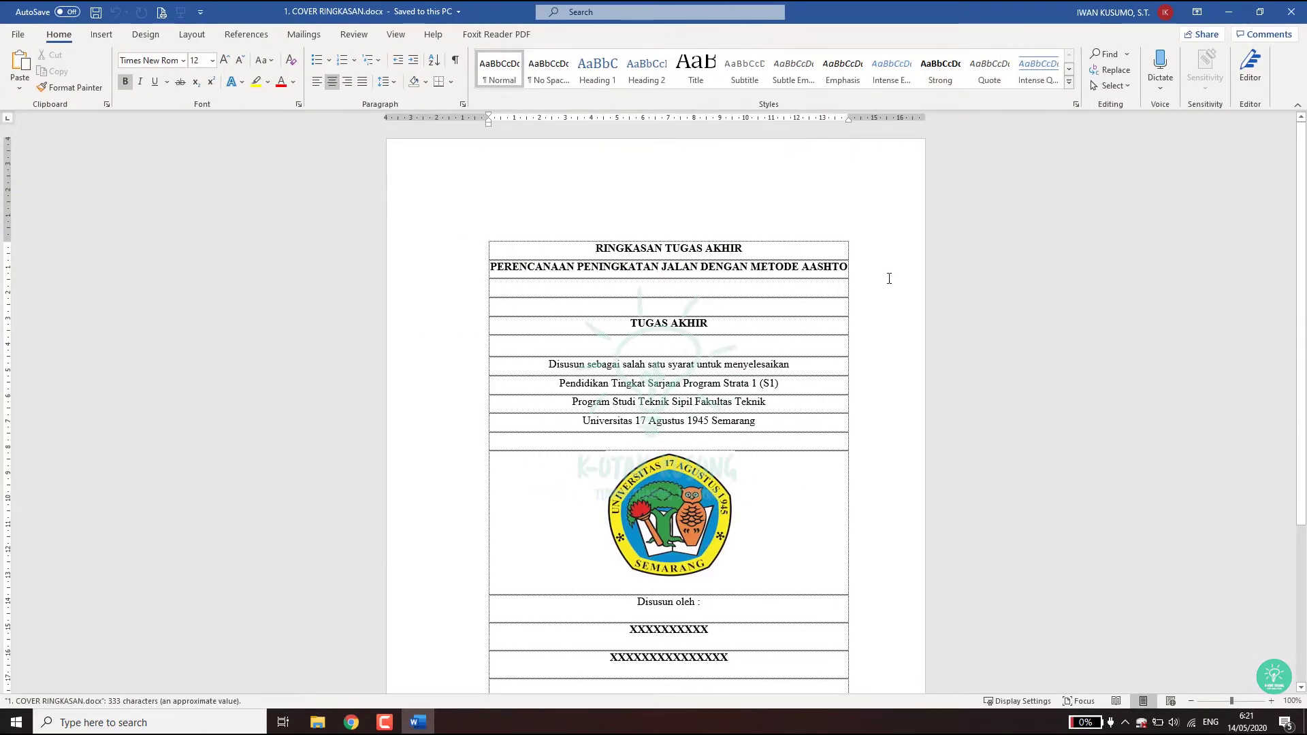
{"action": "scroll", "coordinate": [889, 278], "scroll_direction": "down", "scroll_amount": 5}
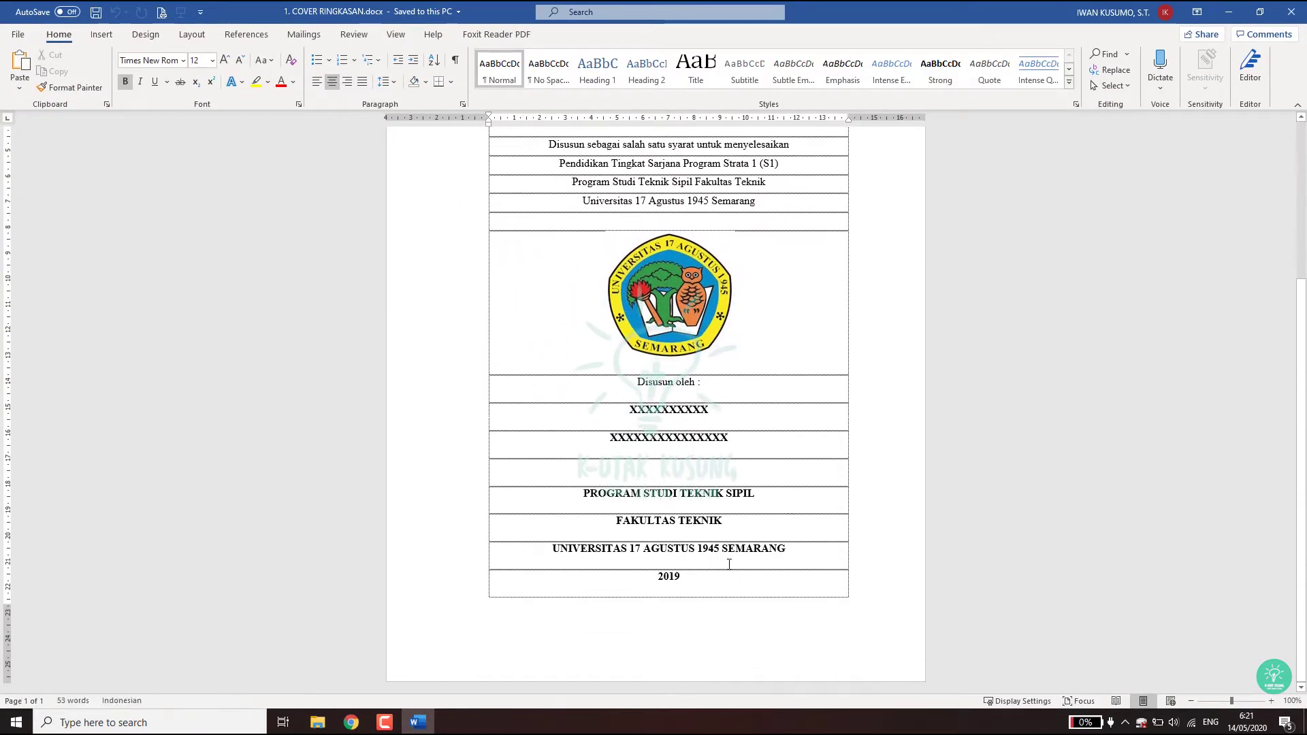
{"action": "left_click", "coordinate": [734, 591]}
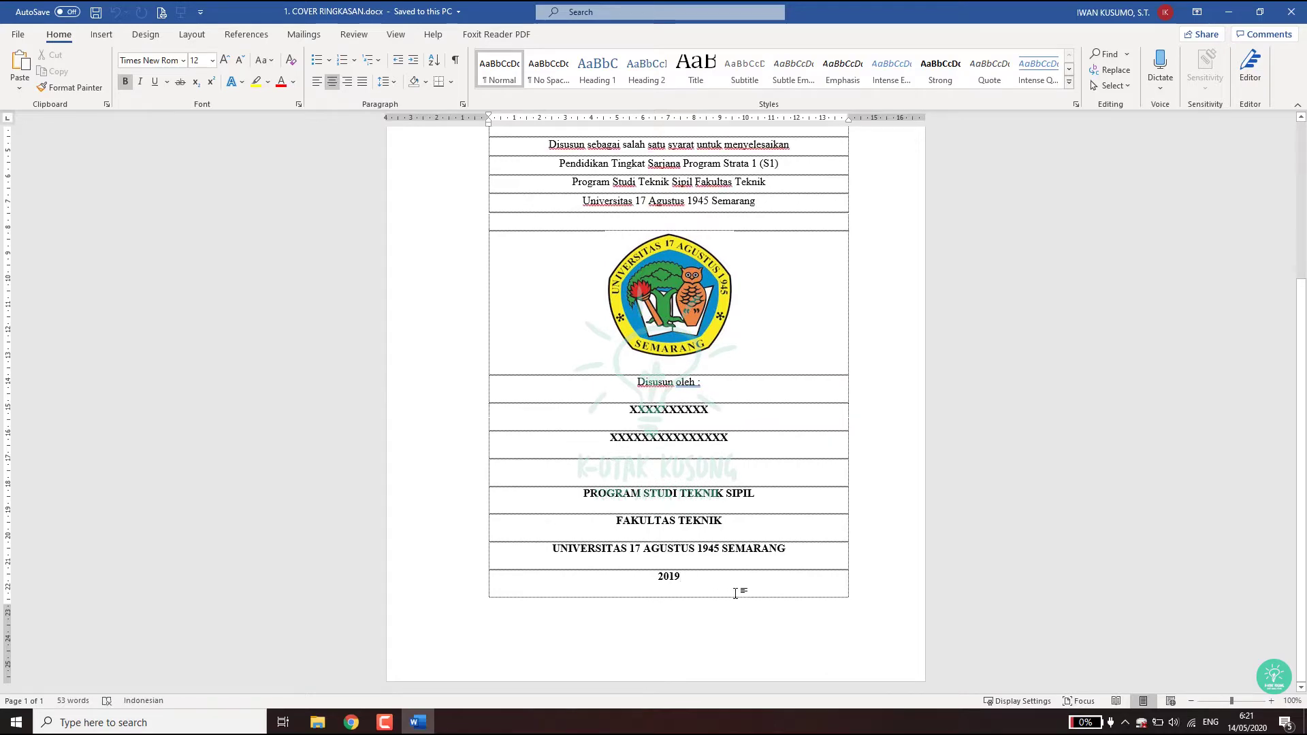
{"action": "scroll", "coordinate": [732, 582], "scroll_direction": "up", "scroll_amount": 3}
{"action": "scroll", "coordinate": [732, 582], "scroll_direction": "down", "scroll_amount": 3}
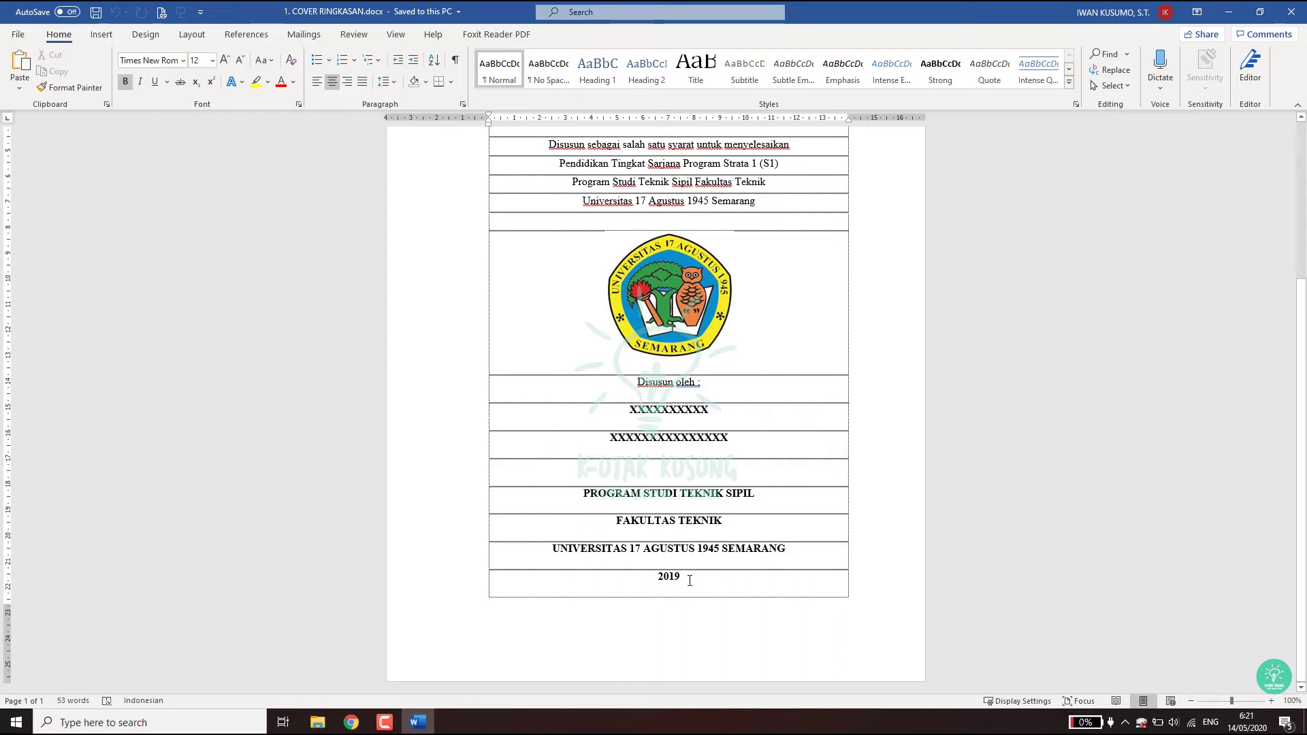
{"action": "left_click", "coordinate": [192, 36]}
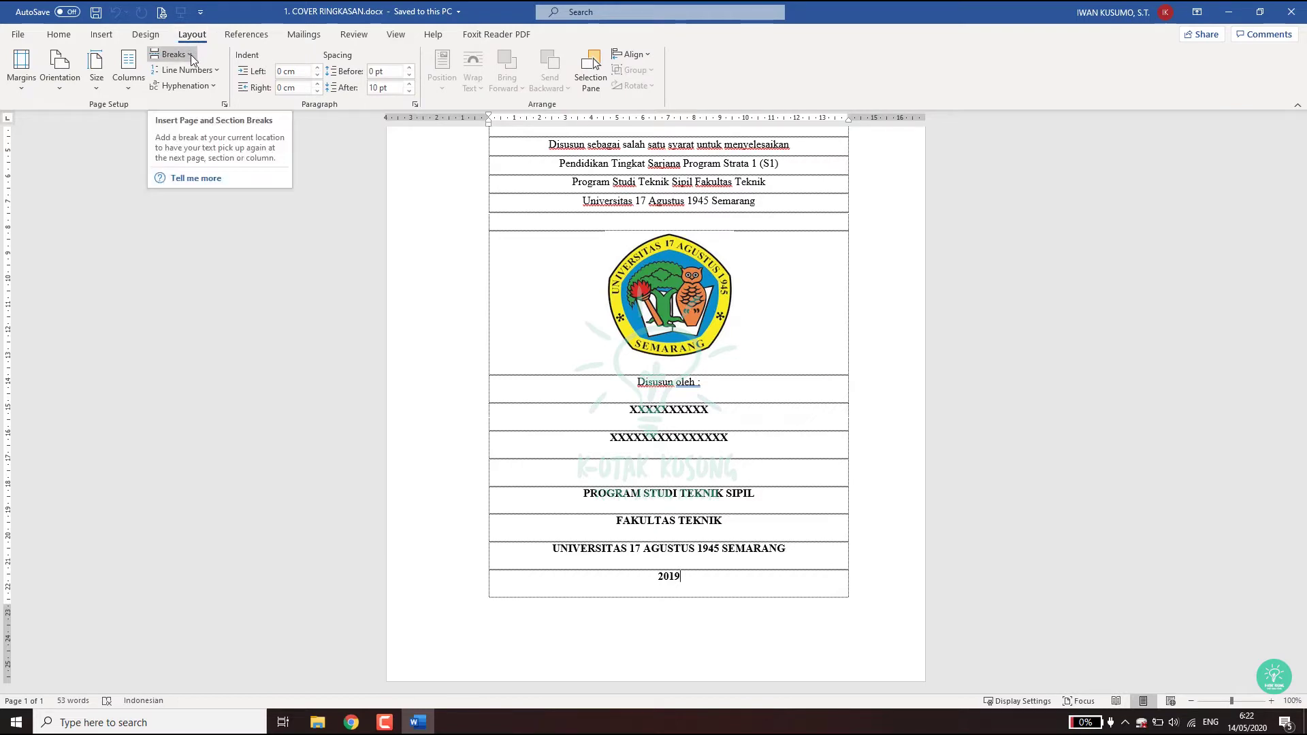
- Insert a Next Page section break after 2019, creating a blank second page
{"action": "left_click", "coordinate": [190, 54]}
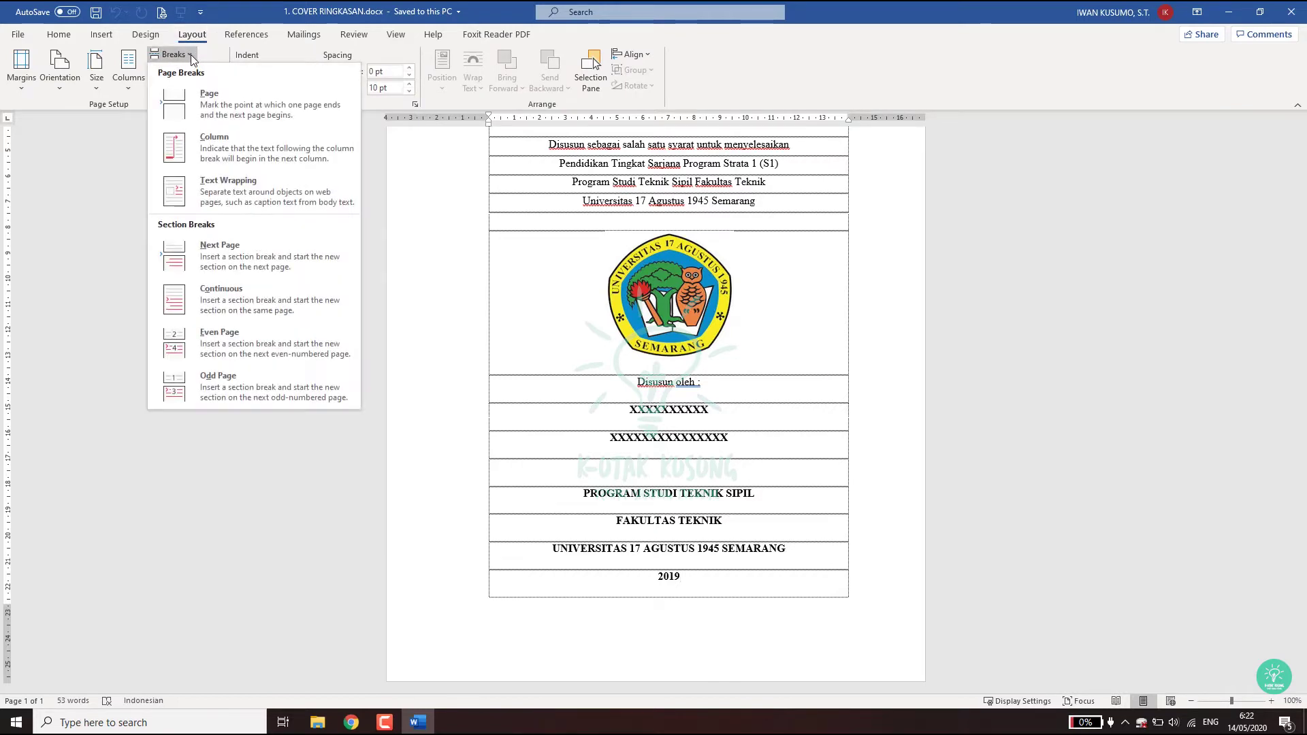
{"action": "left_click", "coordinate": [238, 264]}
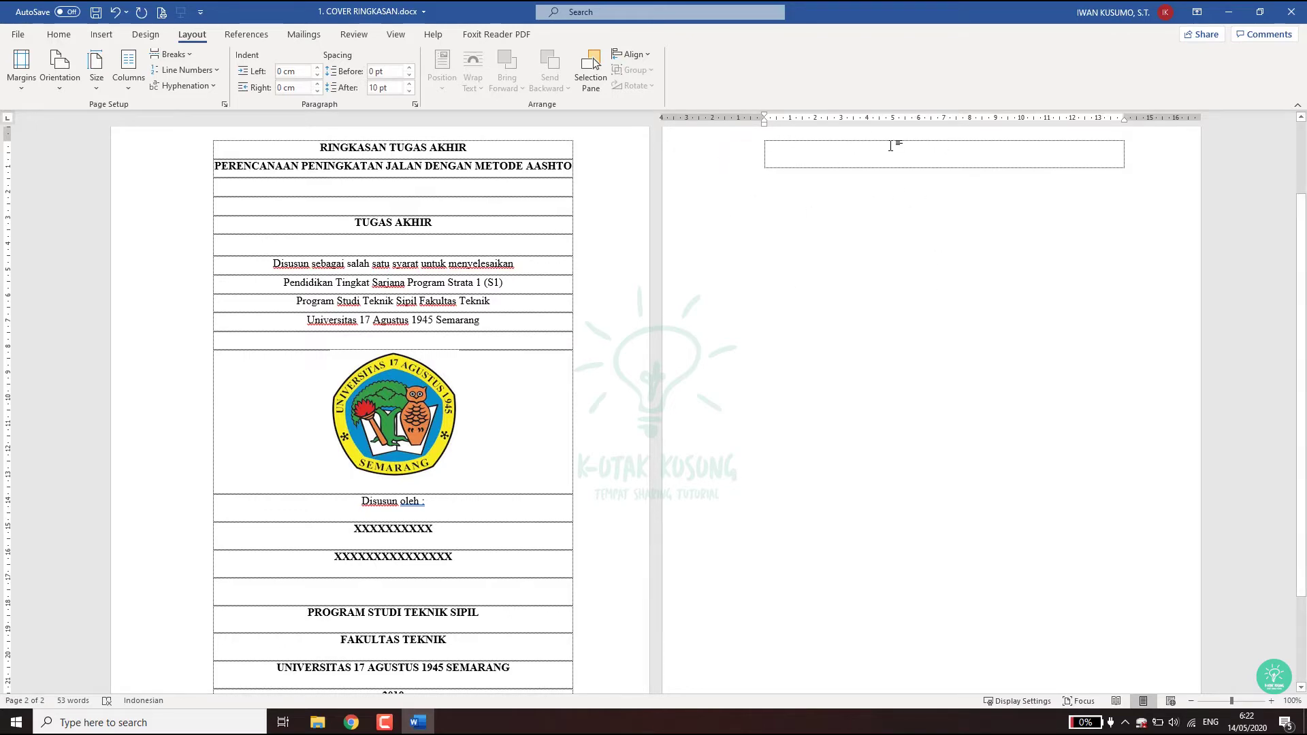
{"action": "scroll", "coordinate": [904, 268], "scroll_direction": "down", "scroll_amount": 3}
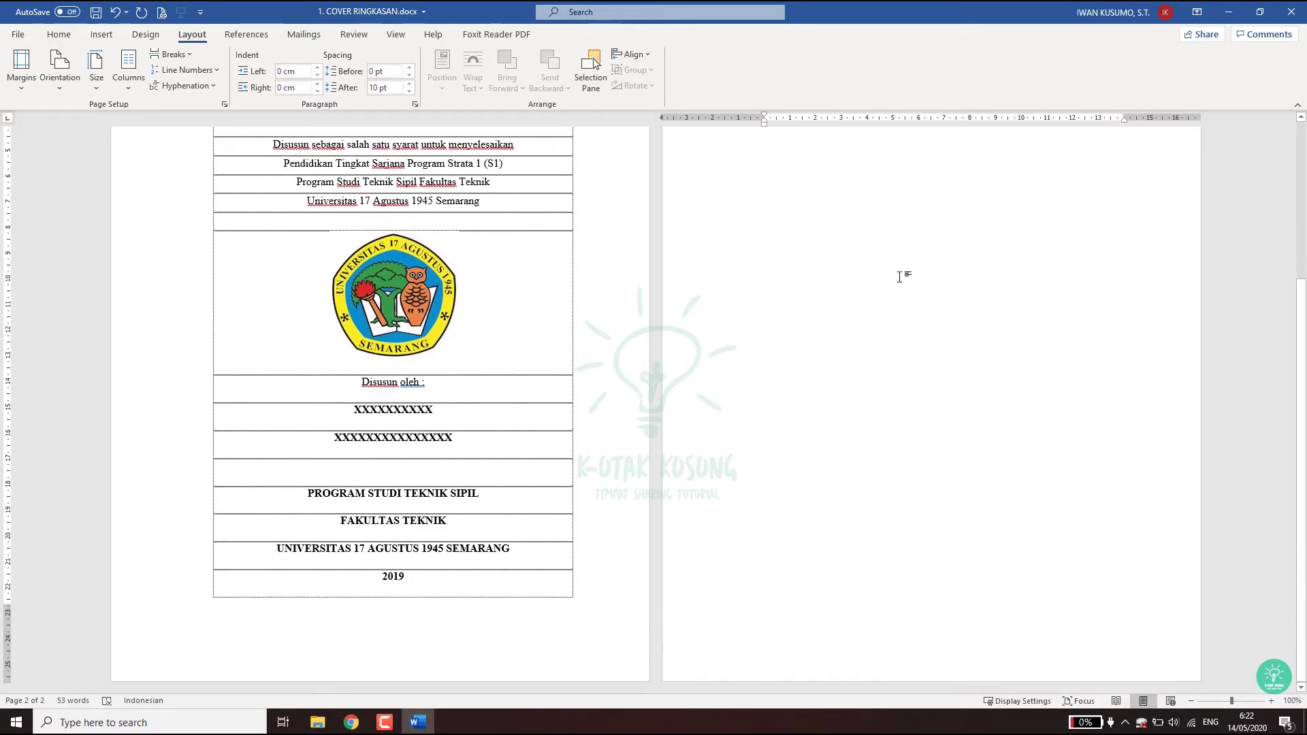
{"action": "scroll", "coordinate": [899, 275], "scroll_direction": "up", "scroll_amount": 1}
{"action": "scroll", "coordinate": [898, 275], "scroll_direction": "up", "scroll_amount": 4}
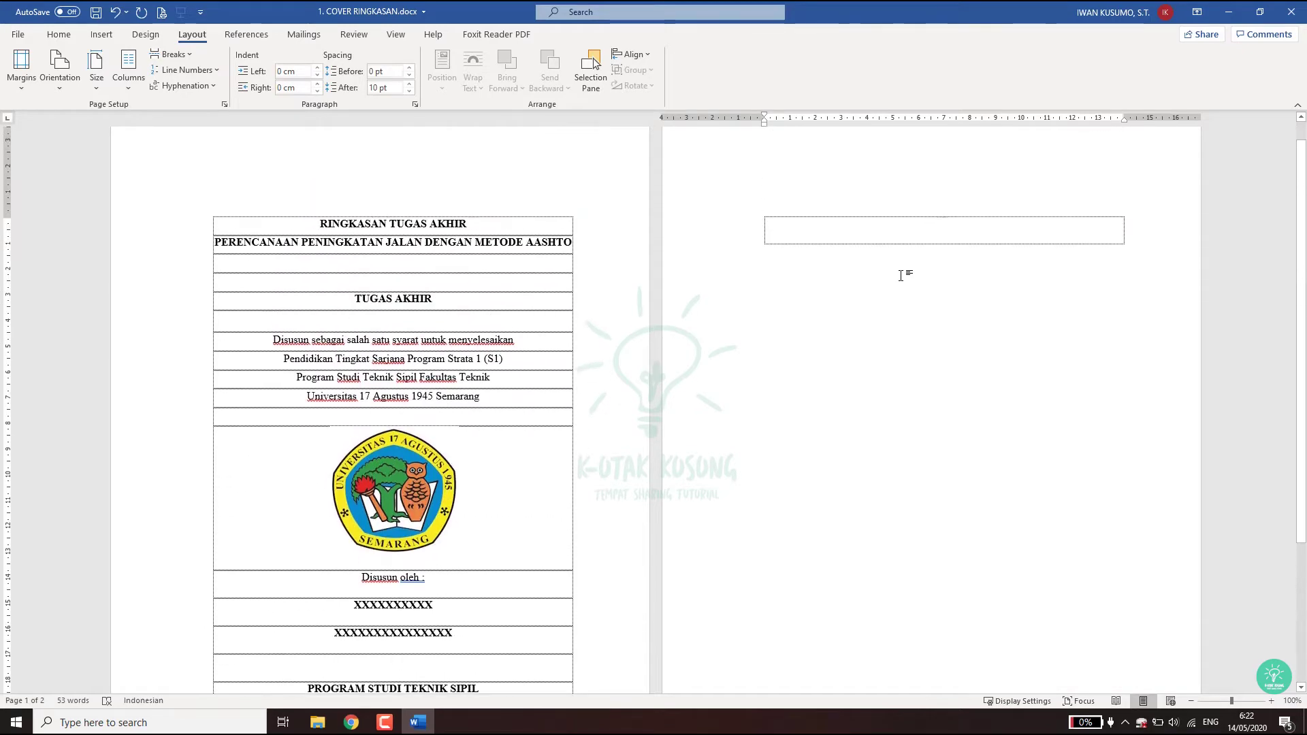
- Bring up the Object > Text from File picker showing the SKRIPSI folder
{"action": "left_click", "coordinate": [104, 39]}
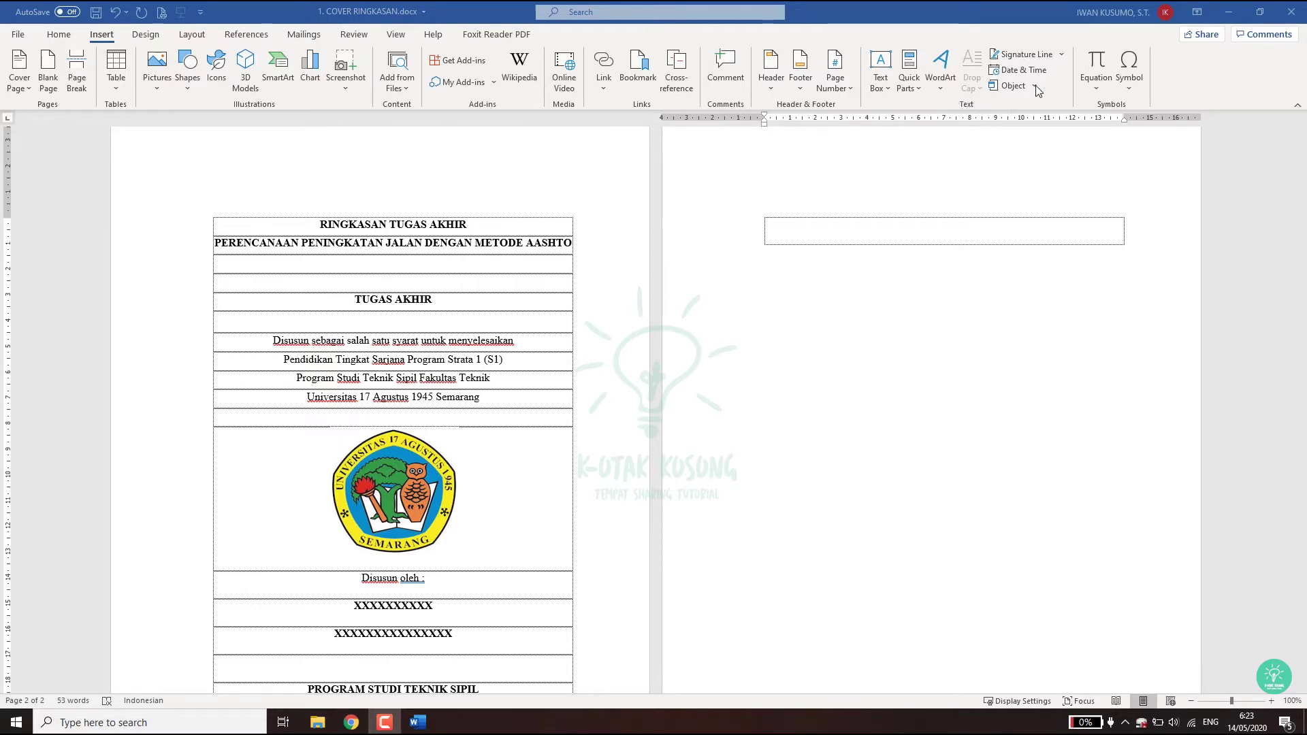
{"action": "left_click", "coordinate": [1035, 86]}
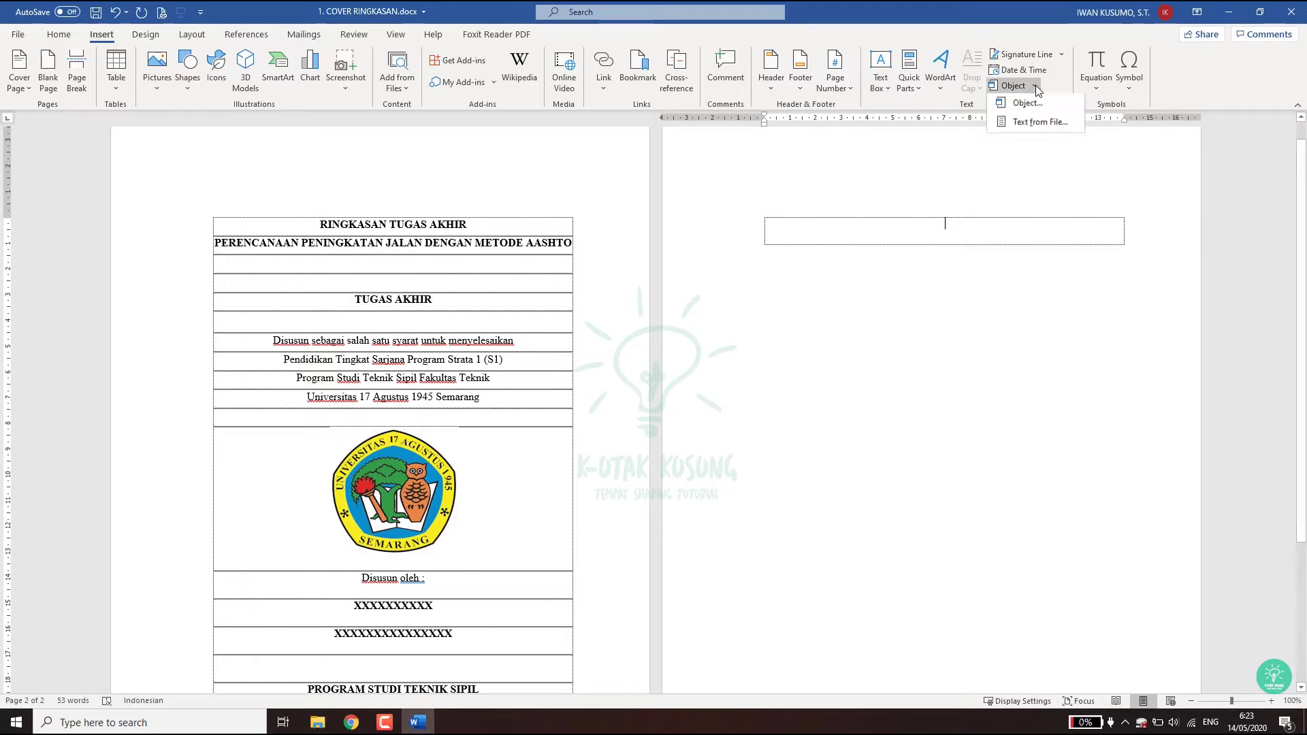
{"action": "left_click", "coordinate": [1031, 125]}
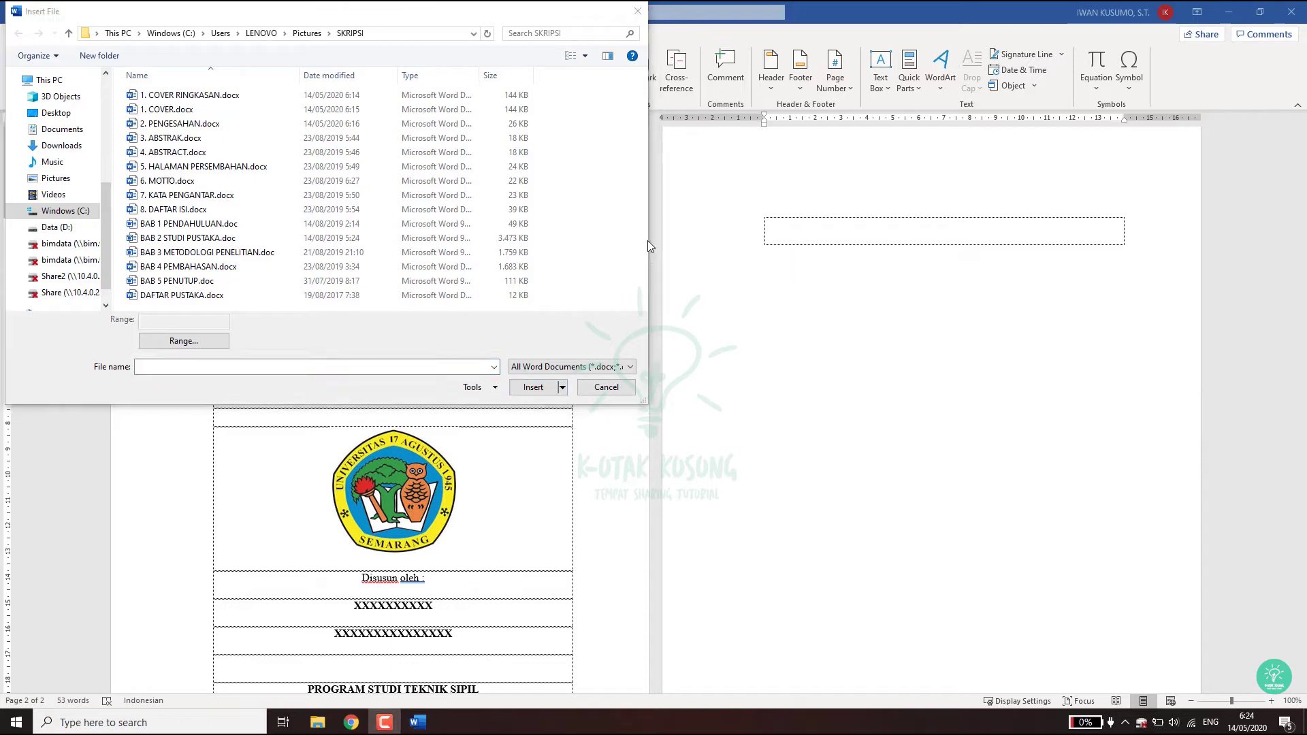
- Insert 1. COVER.docx onto the second page and place the cursor after its 2019 line
{"action": "left_click", "coordinate": [190, 112]}
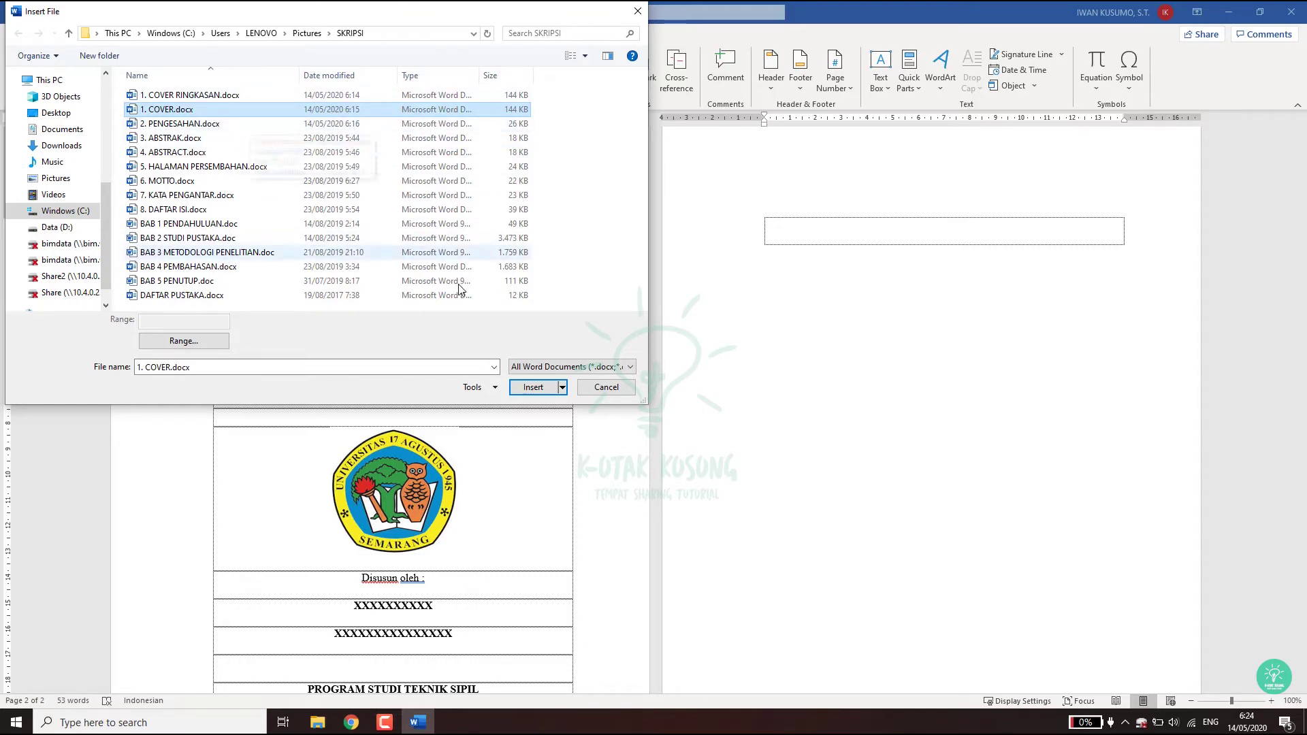
{"action": "left_click", "coordinate": [529, 388]}
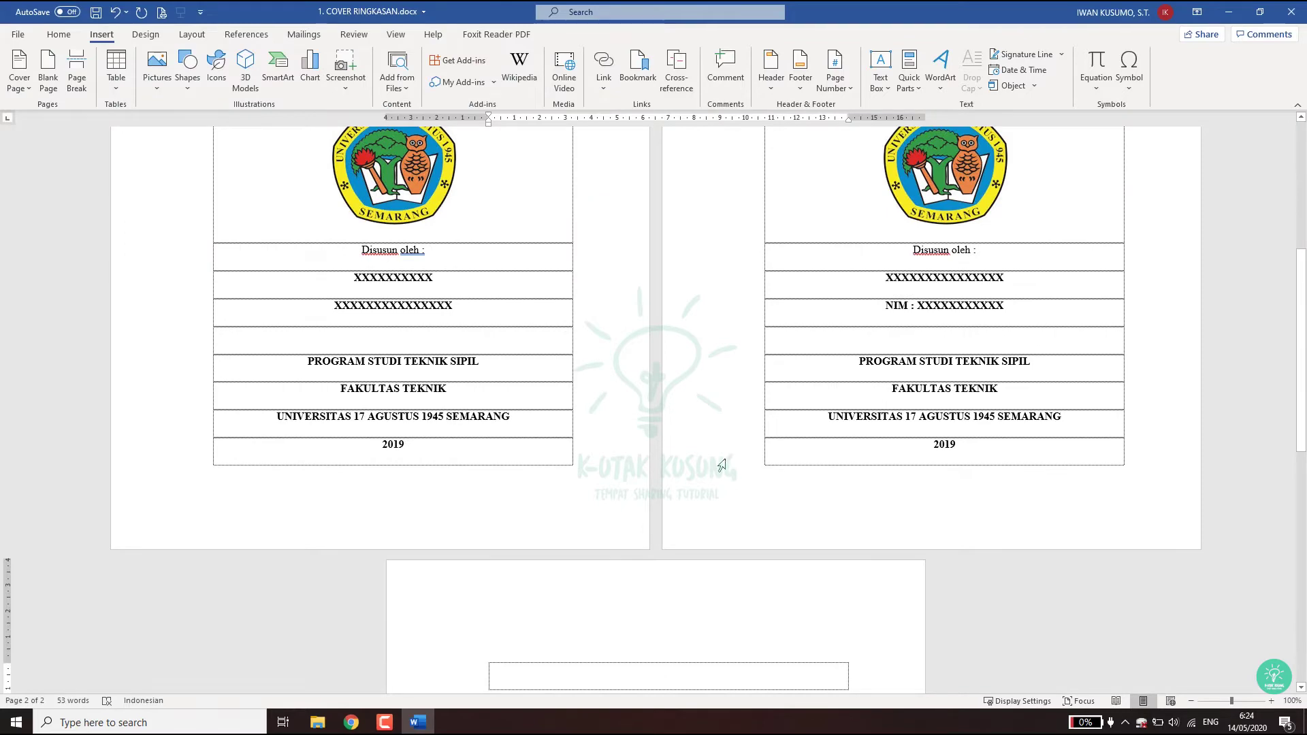
{"action": "scroll", "coordinate": [885, 512], "scroll_direction": "up", "scroll_amount": 3}
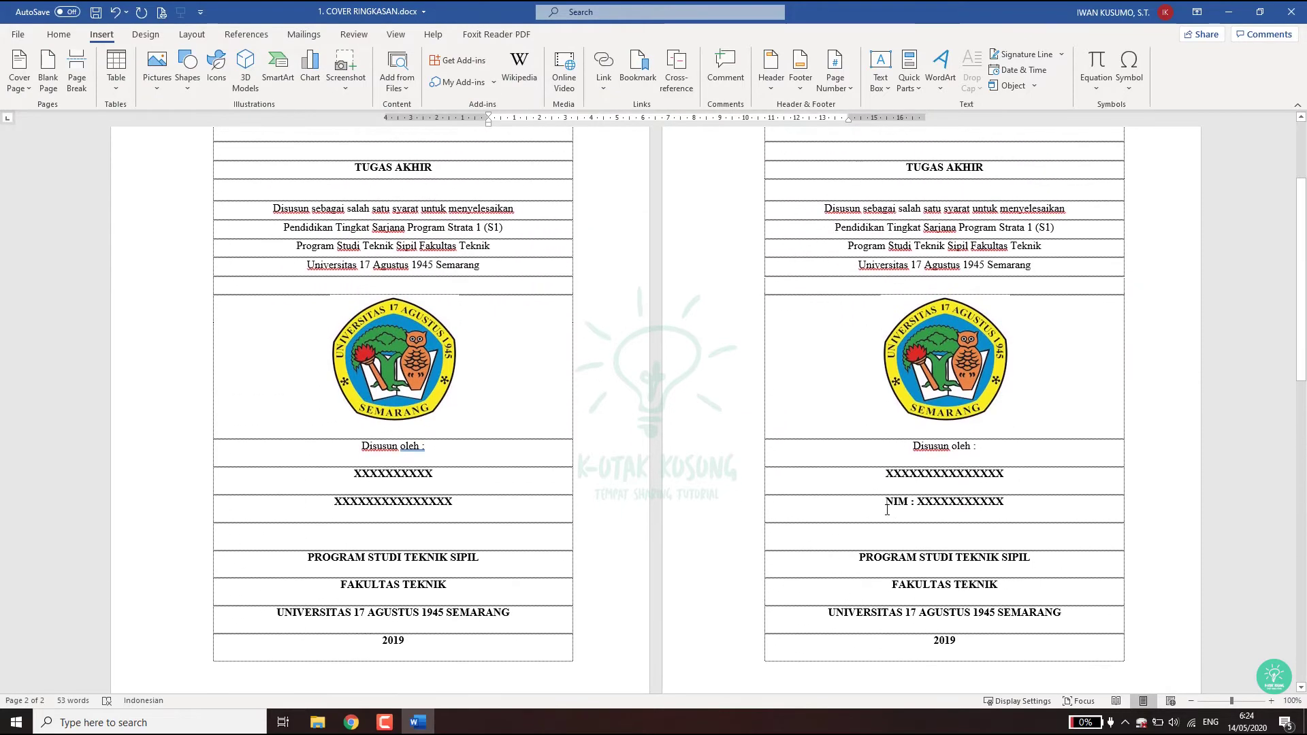
{"action": "scroll", "coordinate": [887, 510], "scroll_direction": "down", "scroll_amount": 2}
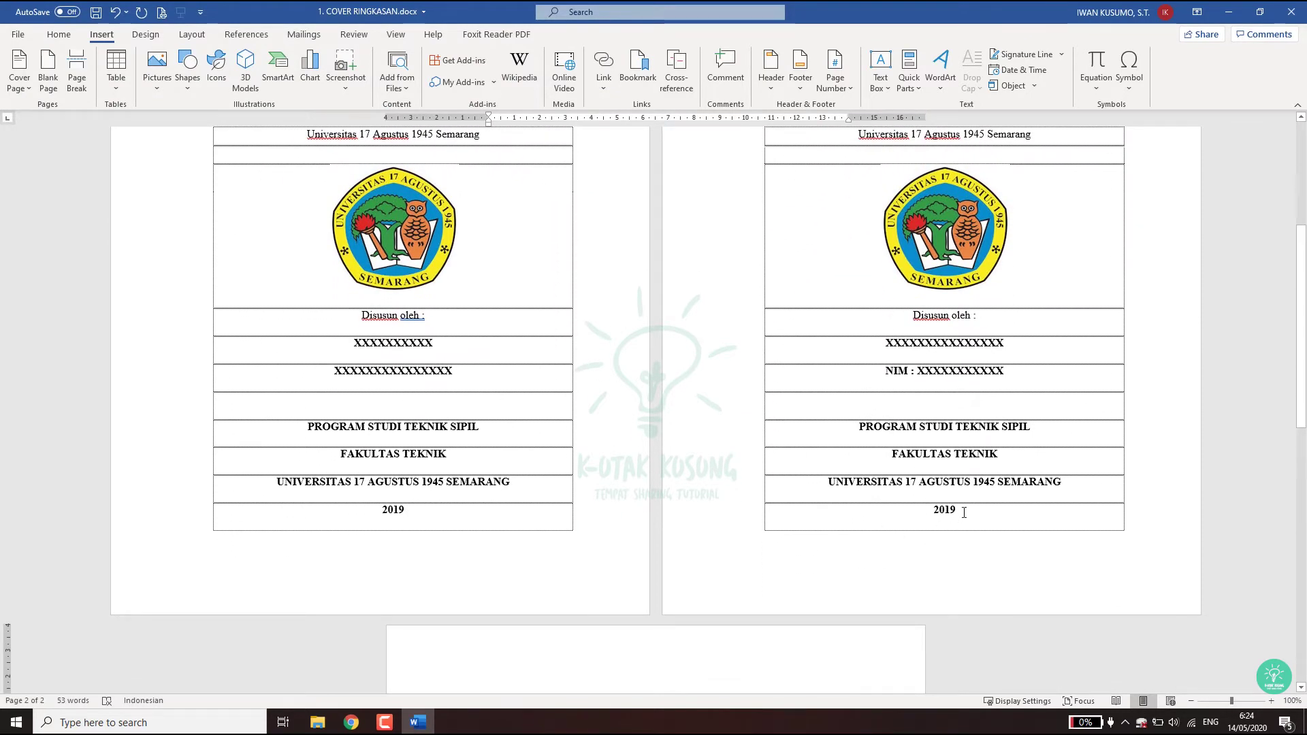
{"action": "left_click", "coordinate": [964, 513]}
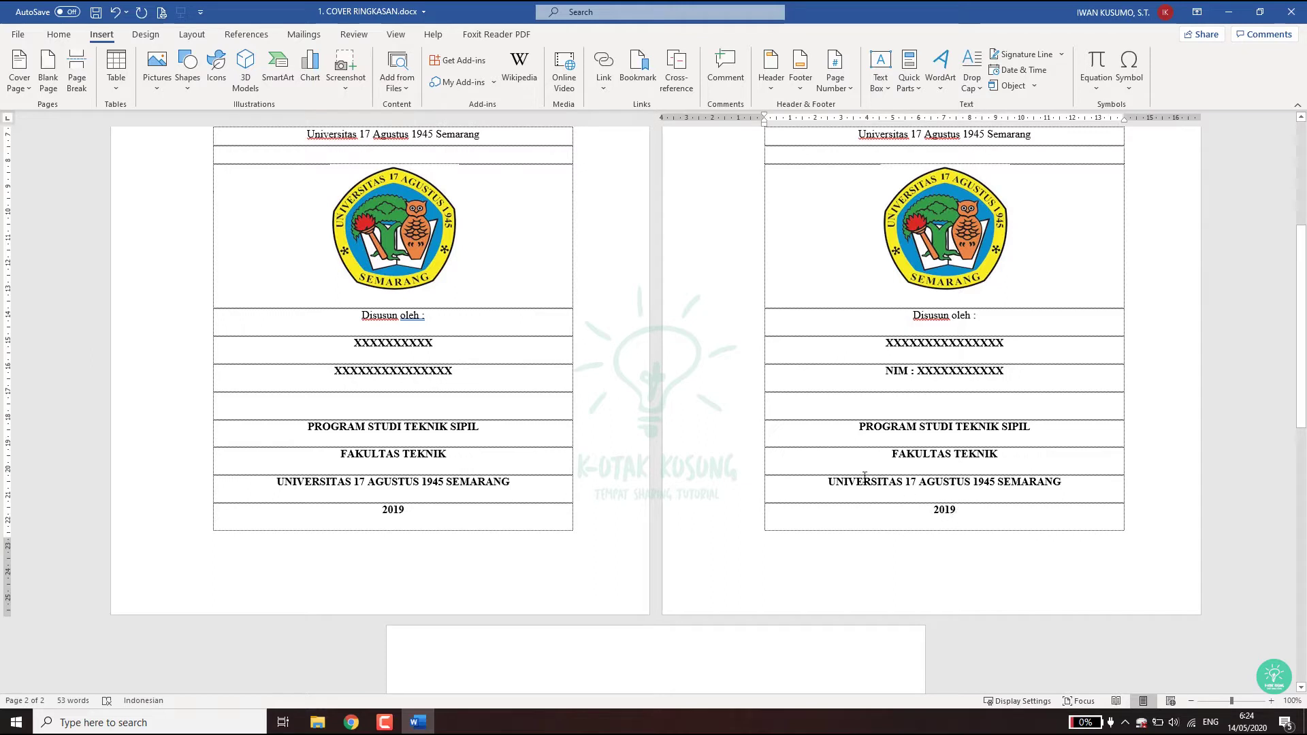
- Add a Next Page section break after the second cover
{"action": "left_click", "coordinate": [201, 34]}
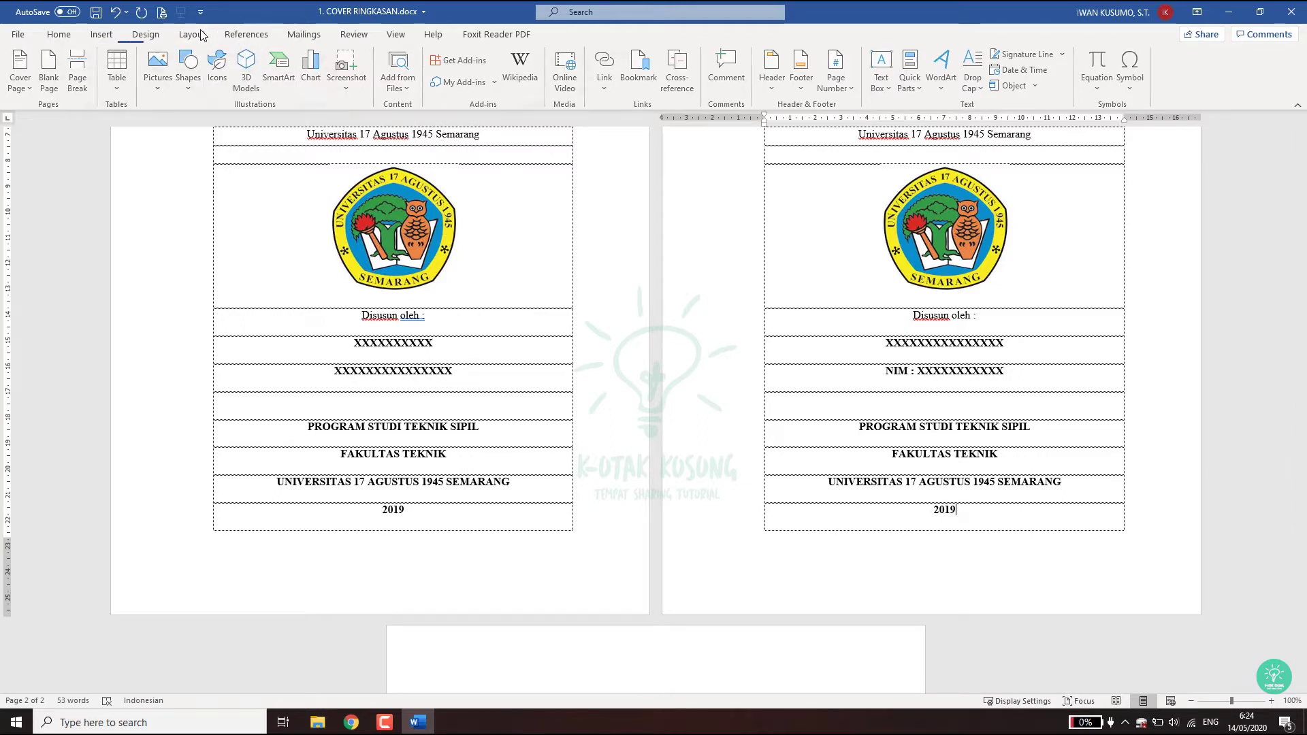
{"action": "left_click", "coordinate": [194, 55]}
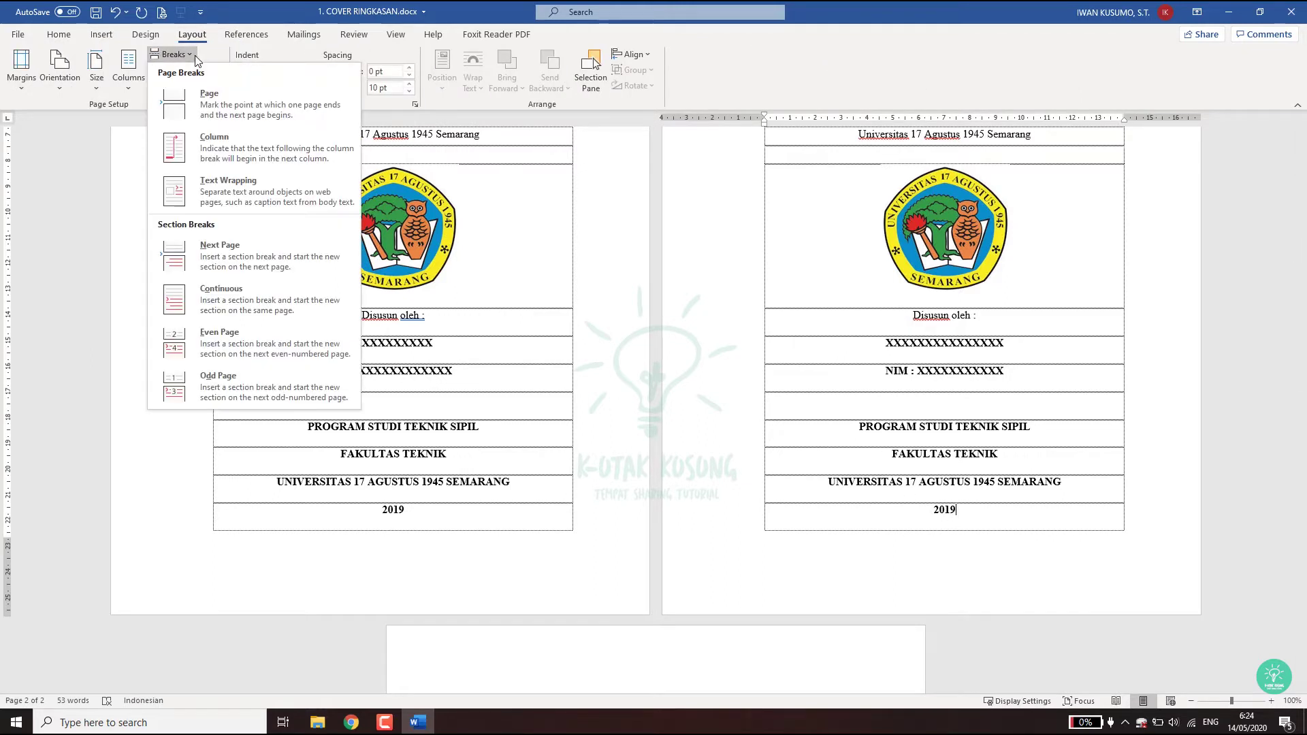
{"action": "left_click", "coordinate": [243, 250]}
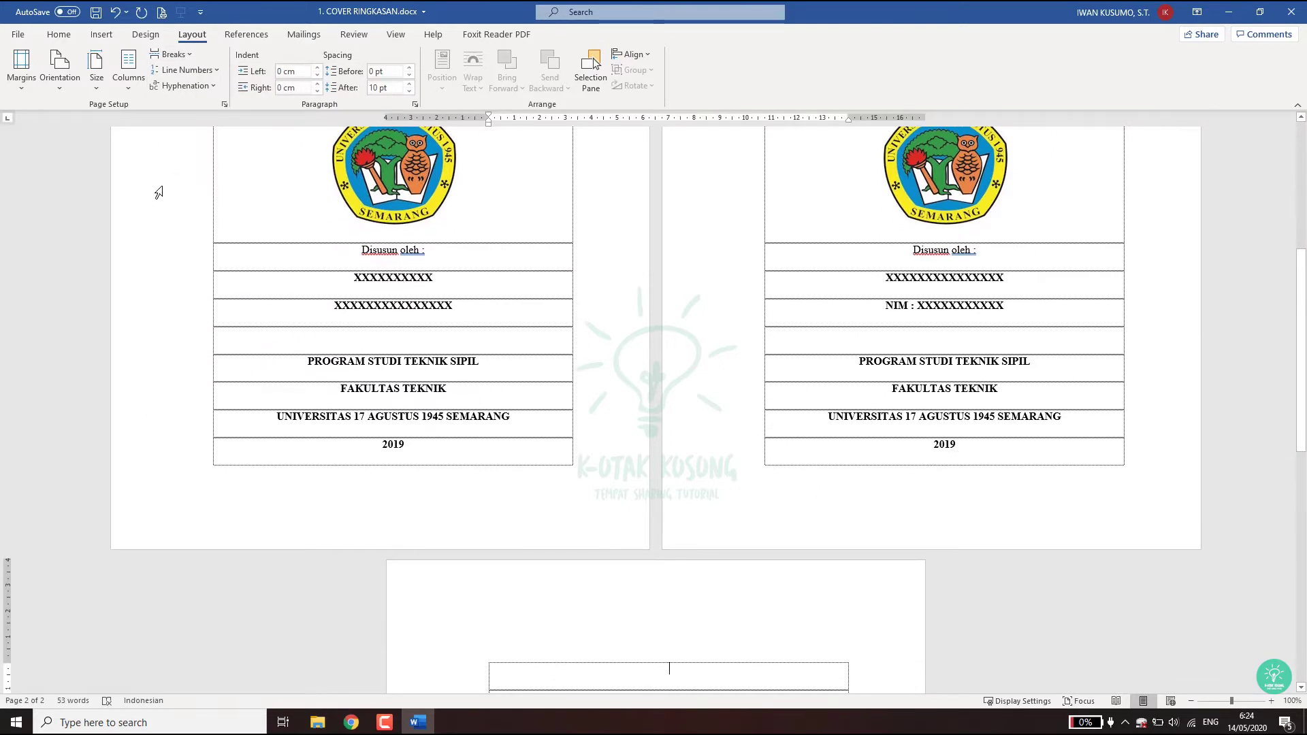
- Insert the contents of 2. PENGESAHAN.docx as the approval page
{"action": "left_click", "coordinate": [103, 39]}
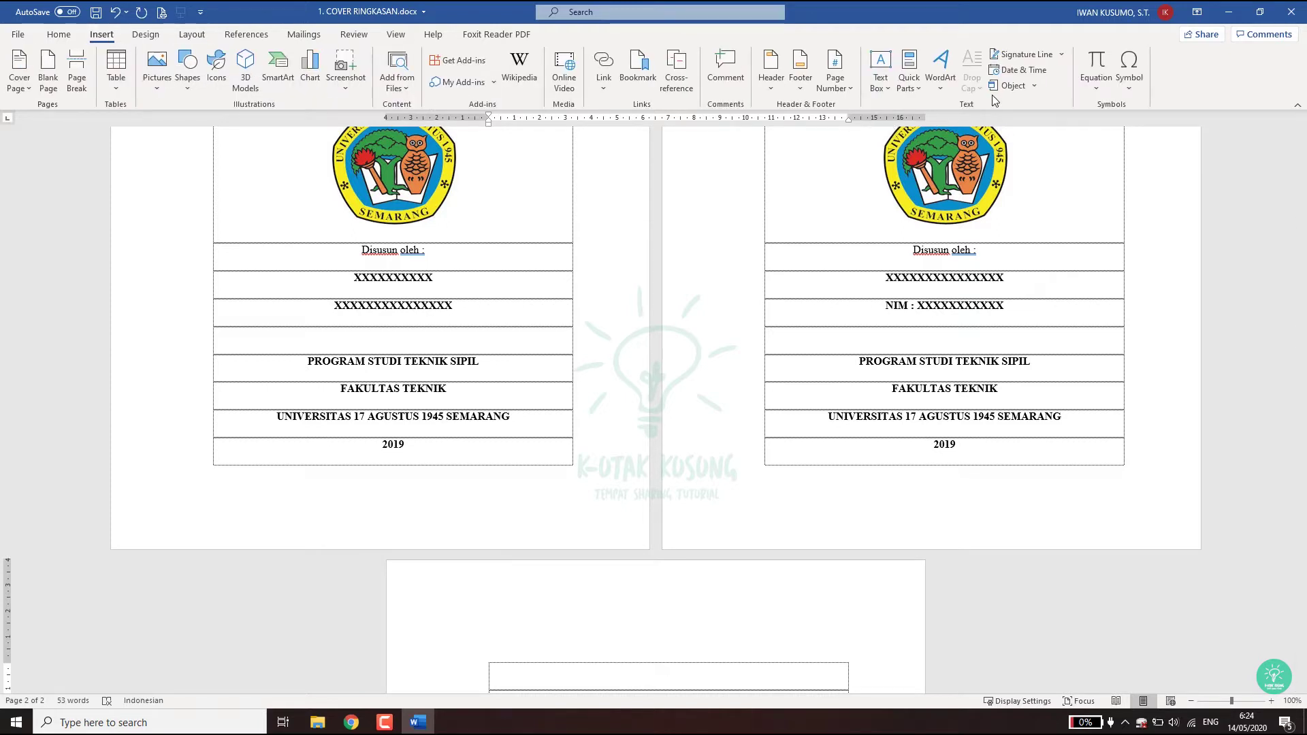
{"action": "left_click", "coordinate": [1034, 86]}
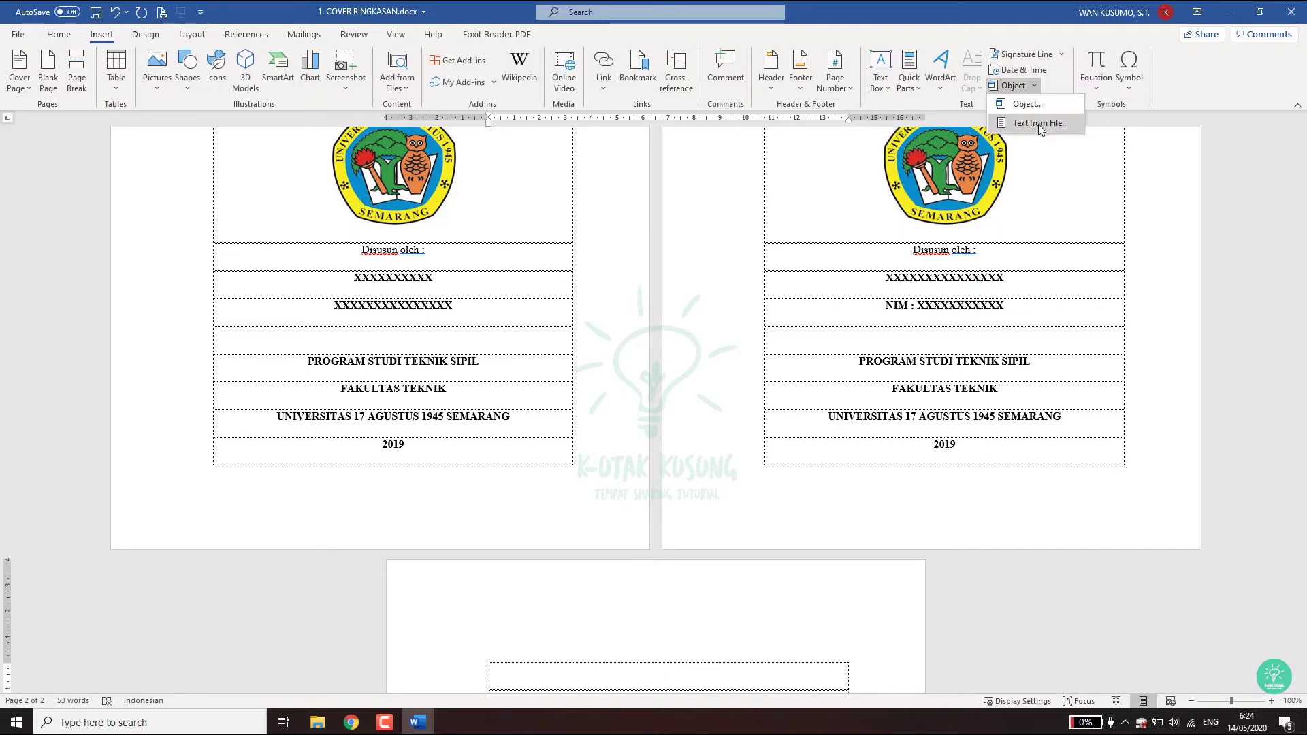
{"action": "left_click", "coordinate": [1039, 124]}
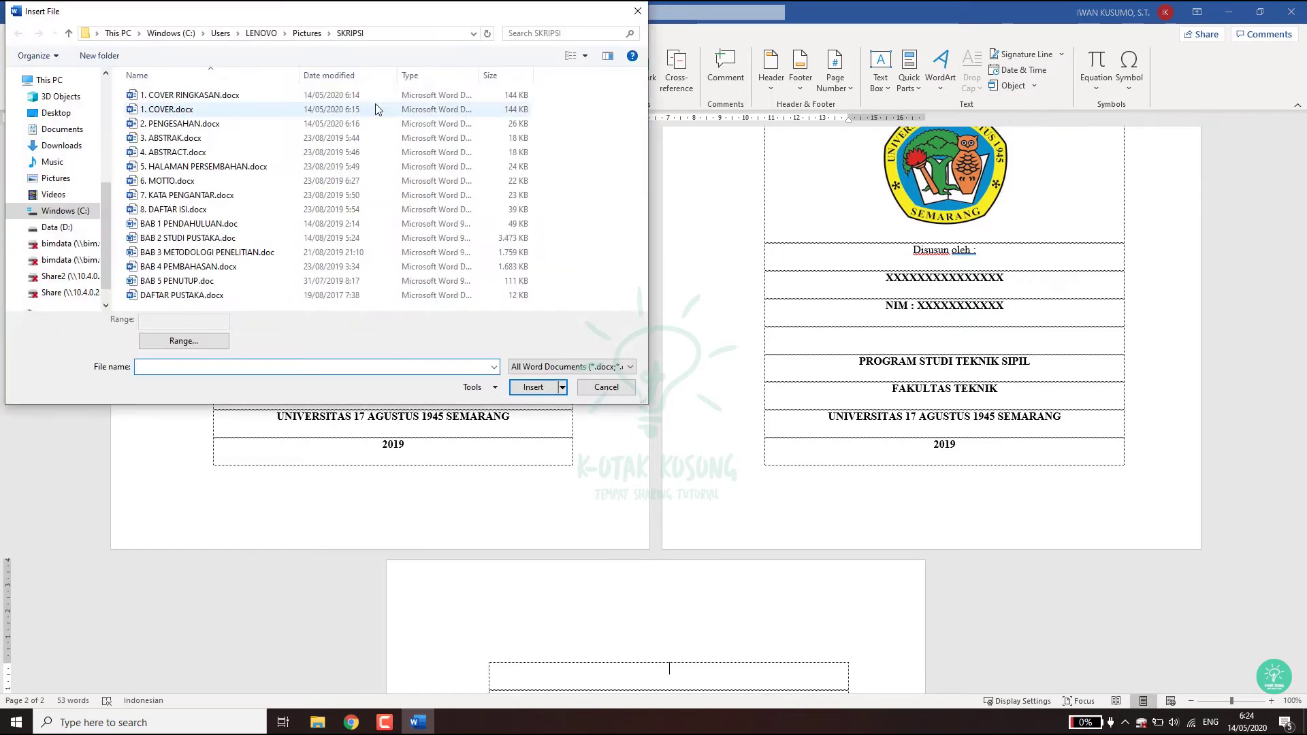
{"action": "left_click", "coordinate": [176, 125]}
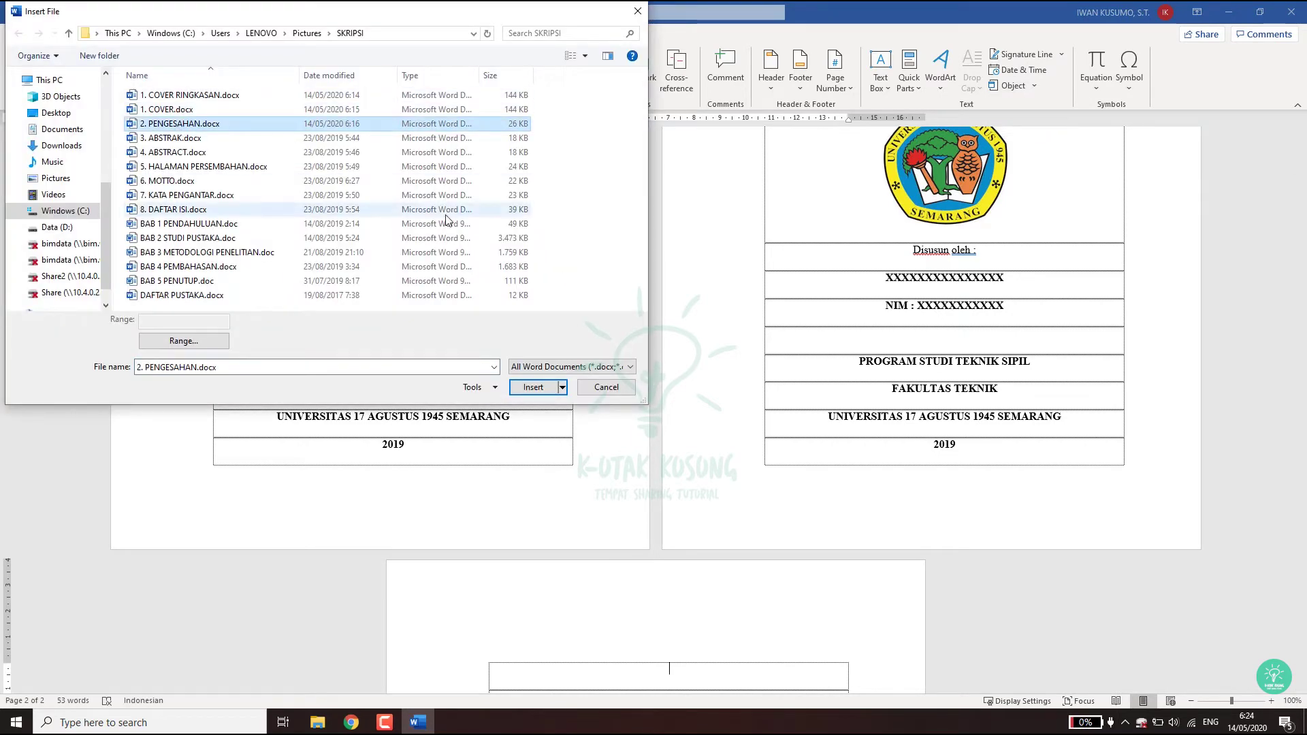
{"action": "left_click", "coordinate": [534, 388]}
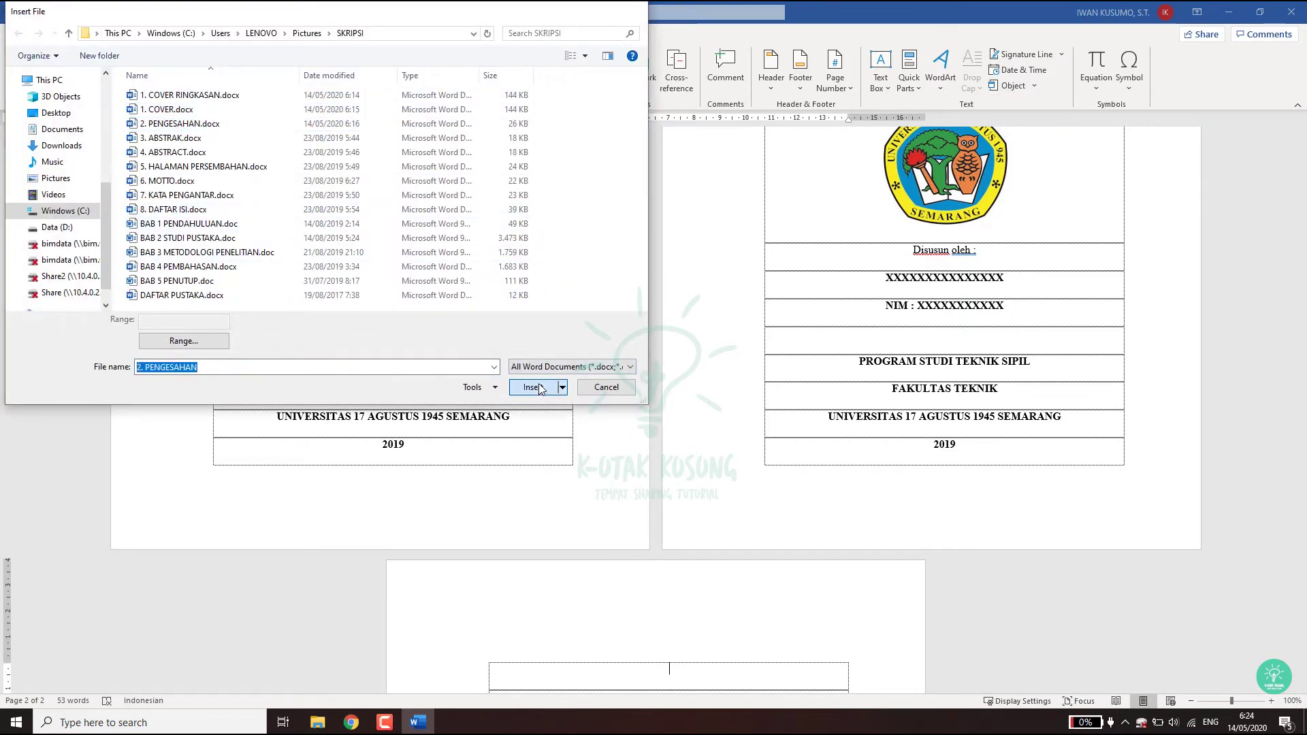
{"action": "scroll", "coordinate": [537, 376], "scroll_direction": "down", "scroll_amount": 3}
{"action": "scroll", "coordinate": [537, 376], "scroll_direction": "down", "scroll_amount": 8}
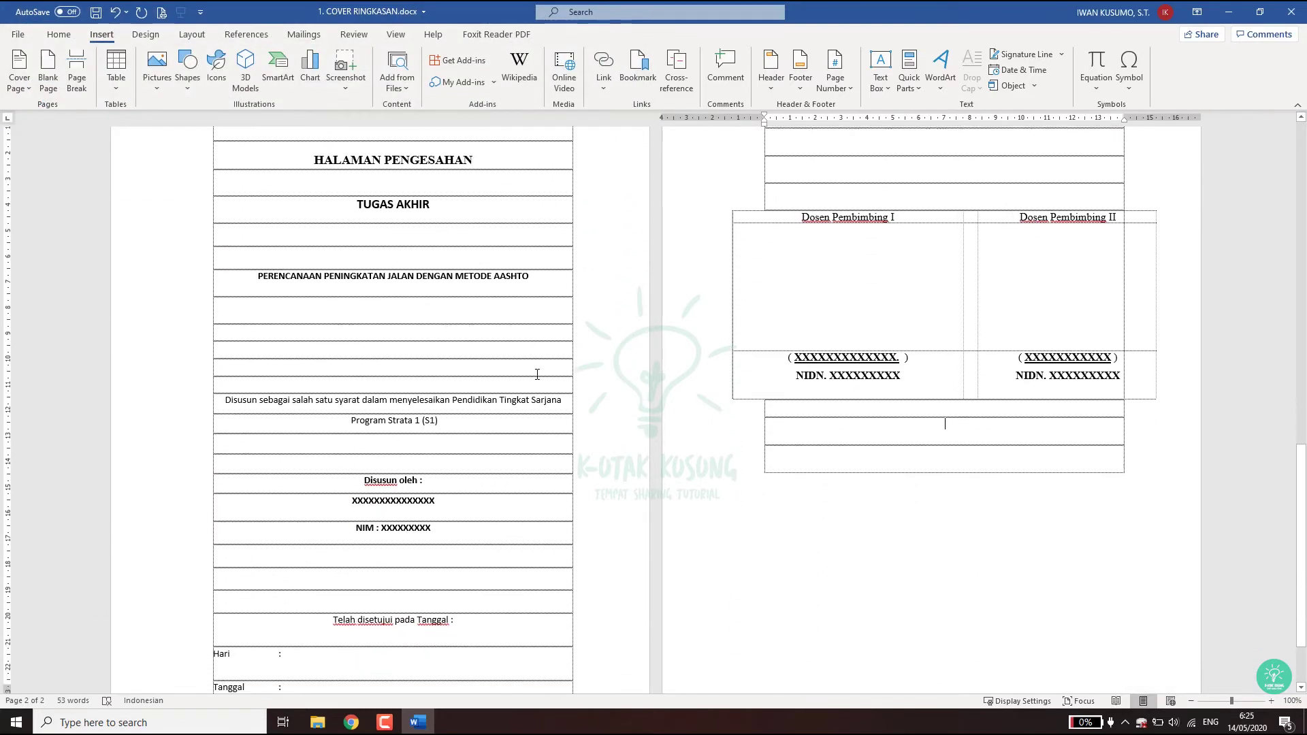
{"action": "scroll", "coordinate": [533, 367], "scroll_direction": "up", "scroll_amount": 10}
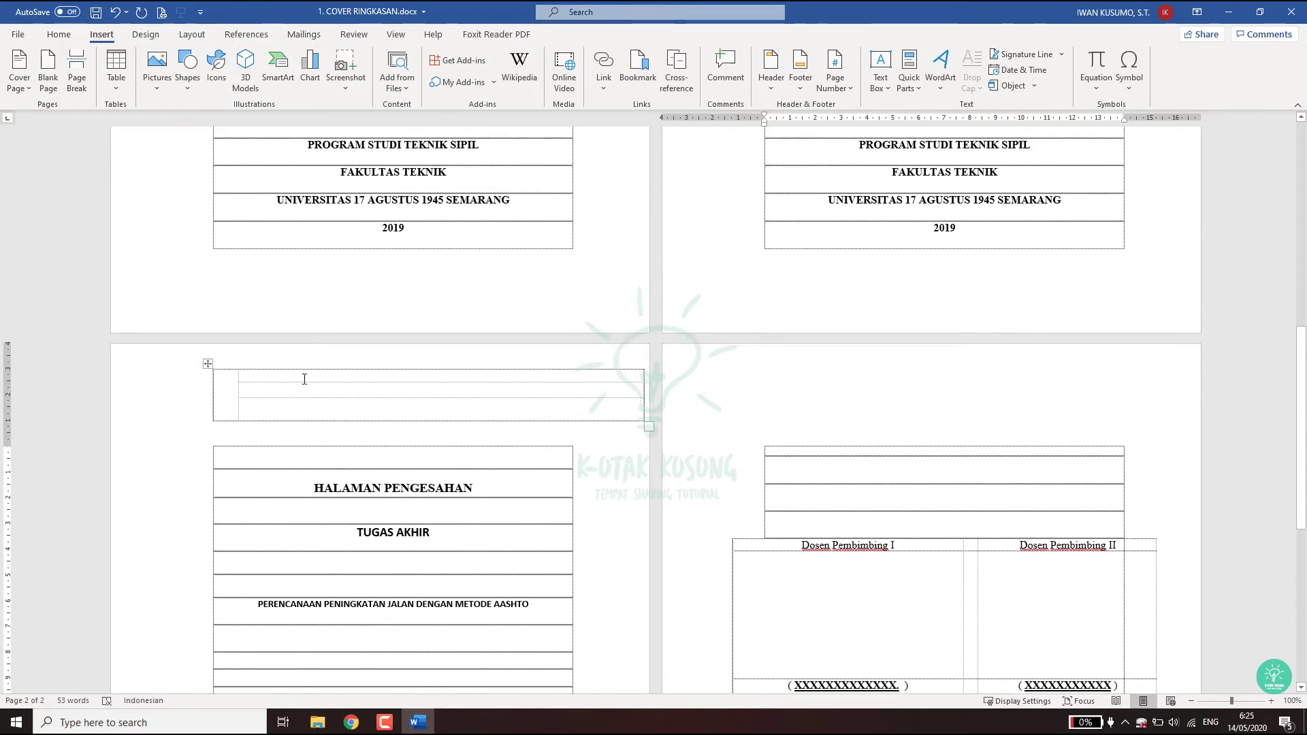
- Delete the empty table cells sitting above HALAMAN PENGESAHAN
{"action": "left_click", "coordinate": [259, 379]}
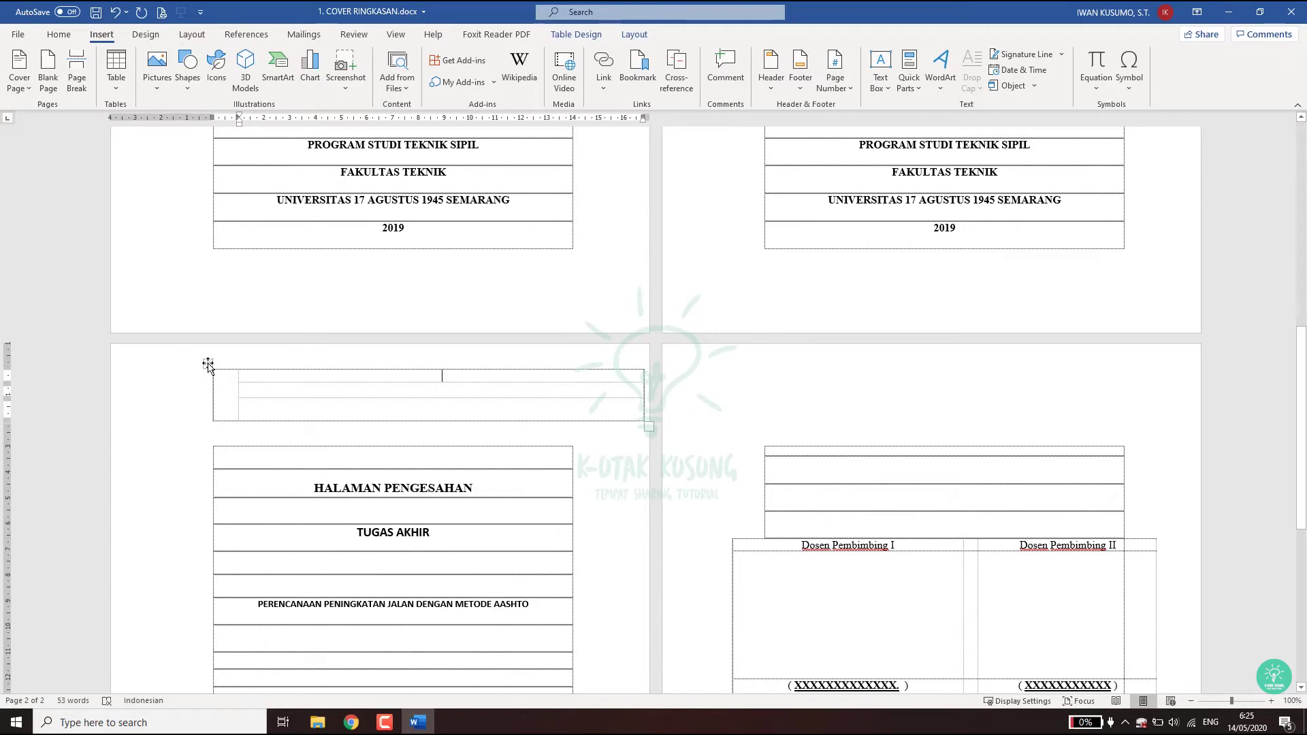
{"action": "right_click", "coordinate": [206, 364]}
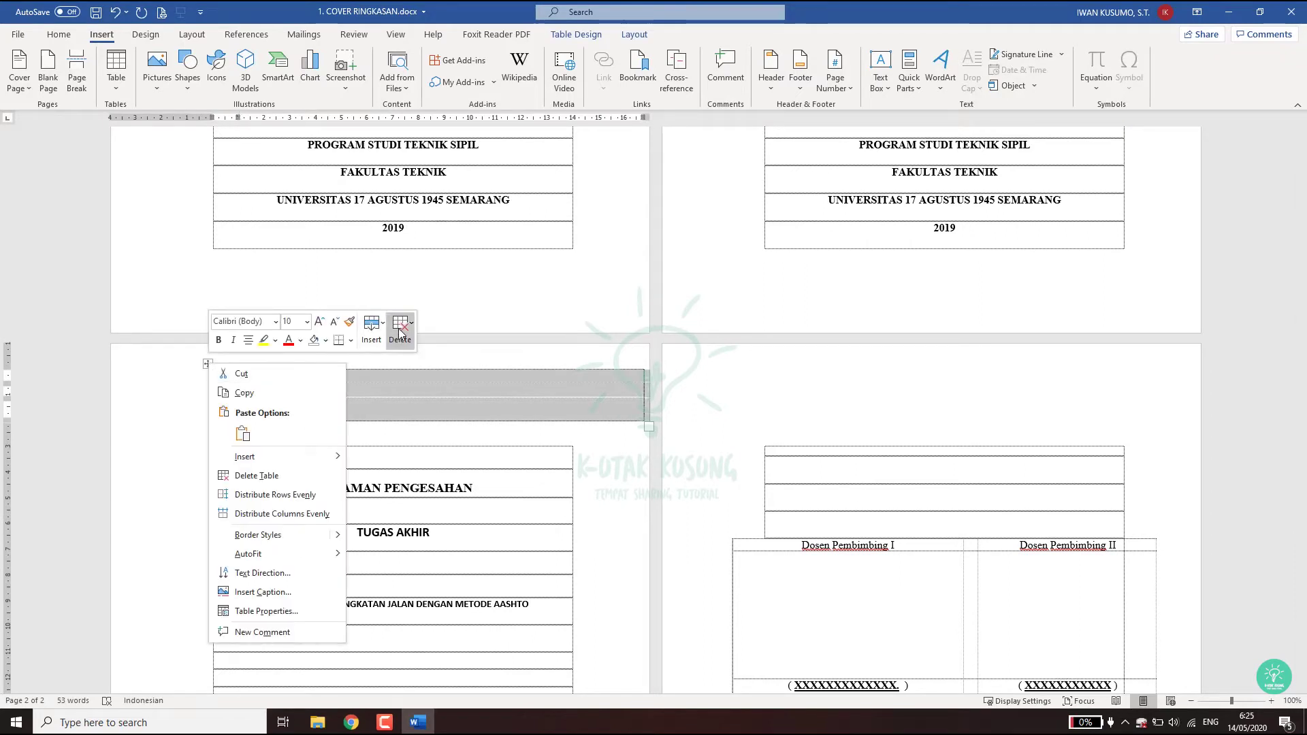
{"action": "left_click", "coordinate": [400, 330]}
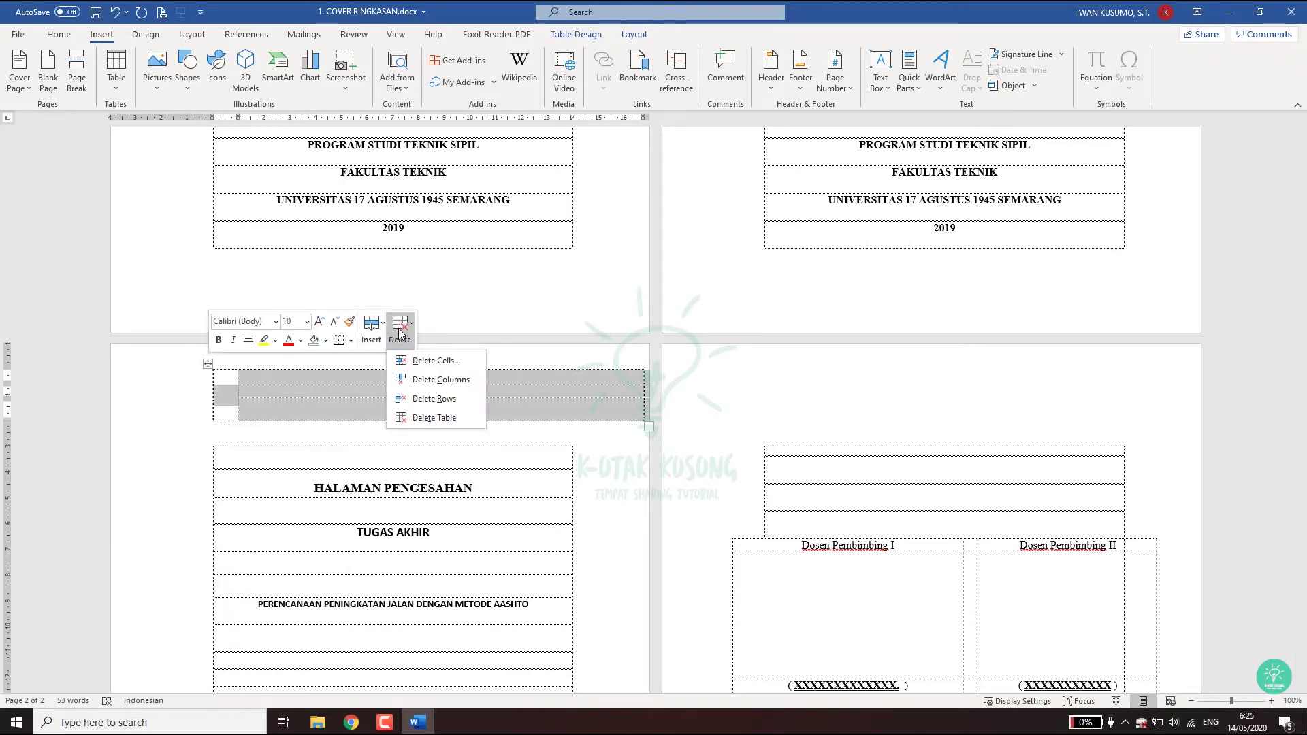
{"action": "left_click", "coordinate": [418, 363]}
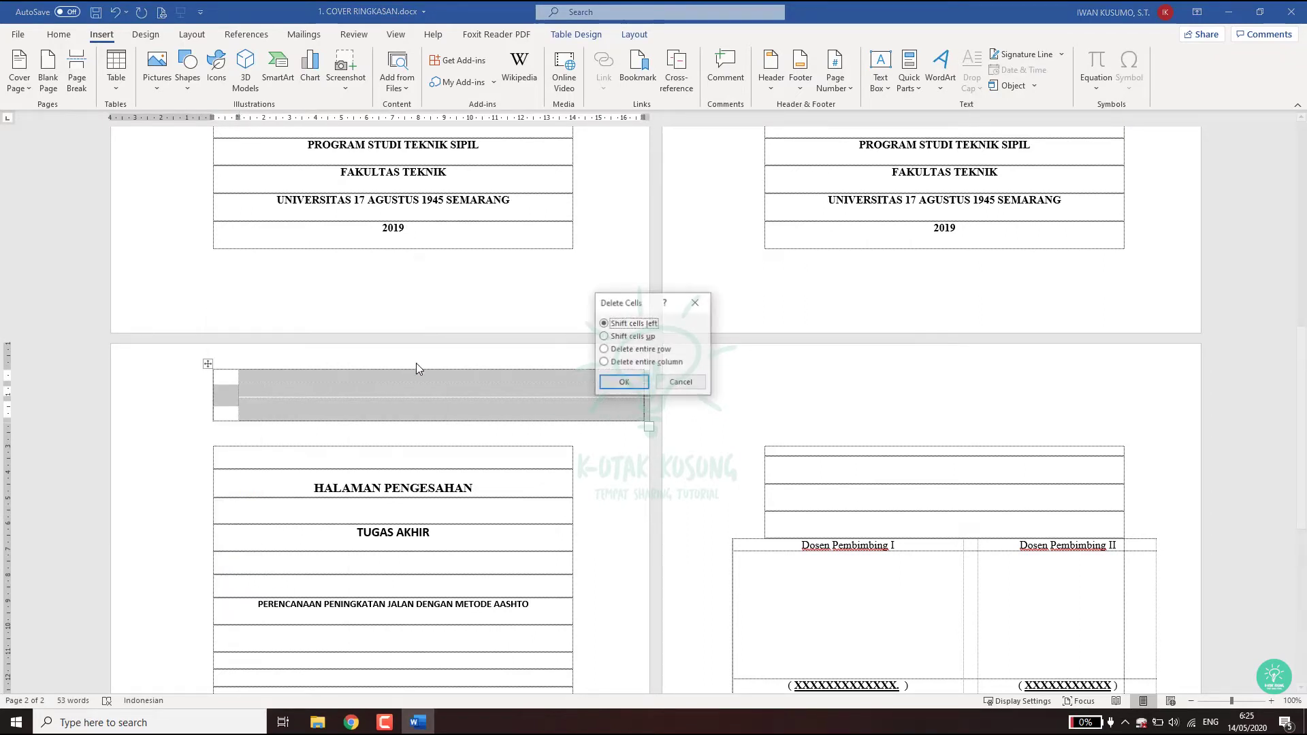
{"action": "left_click", "coordinate": [618, 381]}
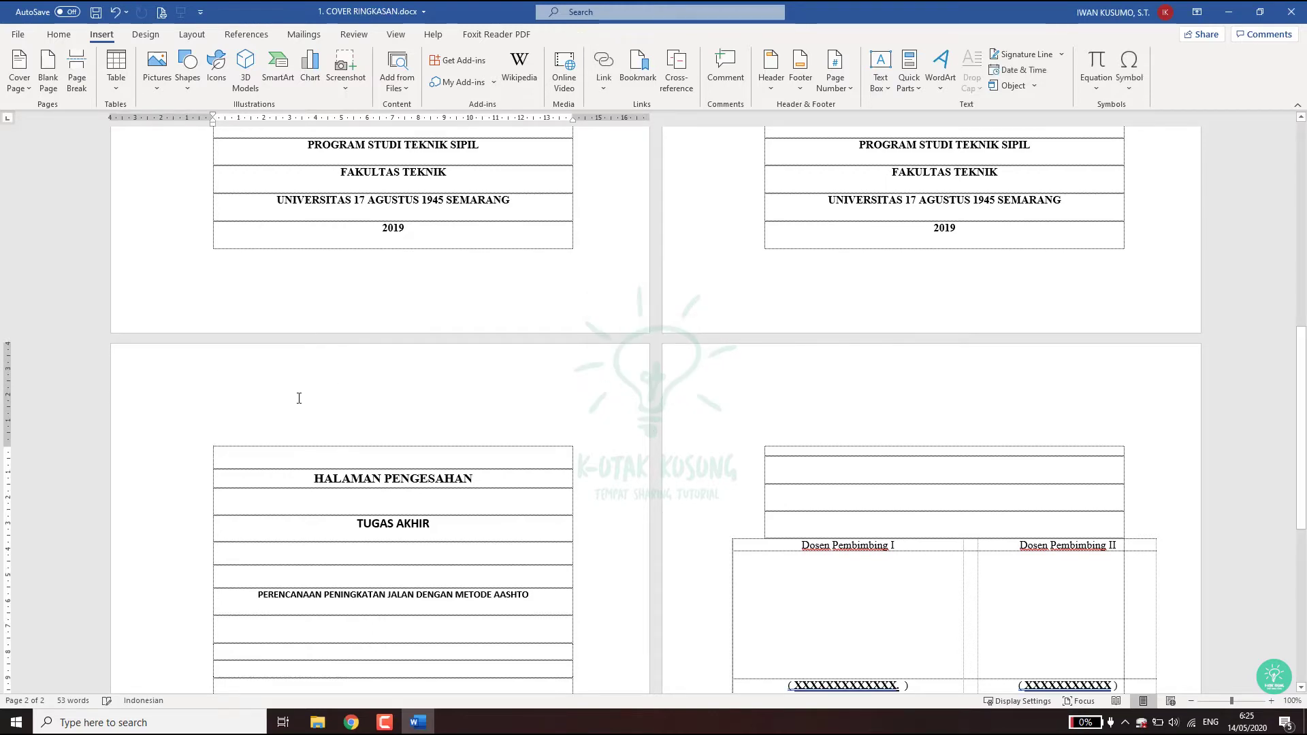
- Add a Next Page section break at the end of the approval page
{"action": "scroll", "coordinate": [325, 392], "scroll_direction": "down", "scroll_amount": 5}
{"action": "scroll", "coordinate": [438, 373], "scroll_direction": "down", "scroll_amount": 3}
{"action": "scroll", "coordinate": [467, 370], "scroll_direction": "down", "scroll_amount": 2}
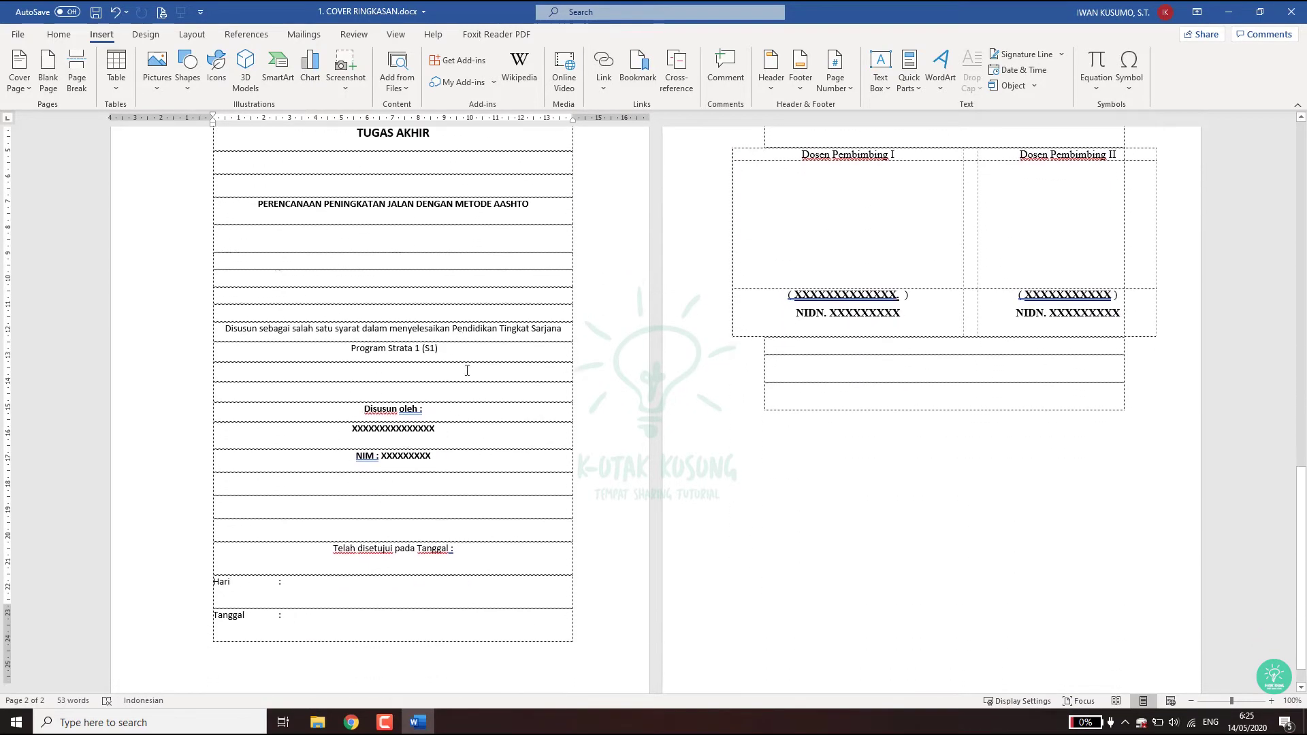
{"action": "scroll", "coordinate": [1053, 406], "scroll_direction": "up", "scroll_amount": 1}
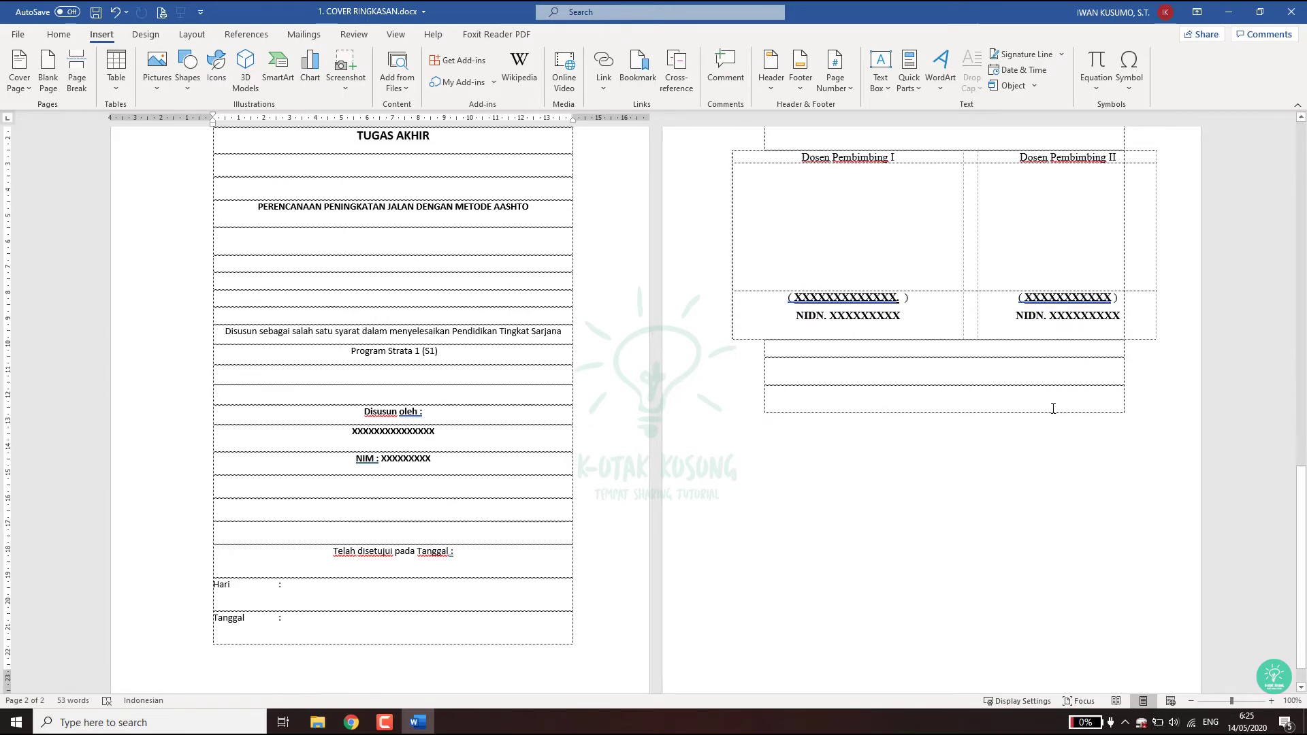
{"action": "scroll", "coordinate": [1074, 379], "scroll_direction": "down", "scroll_amount": 1}
{"action": "left_click", "coordinate": [1116, 316]}
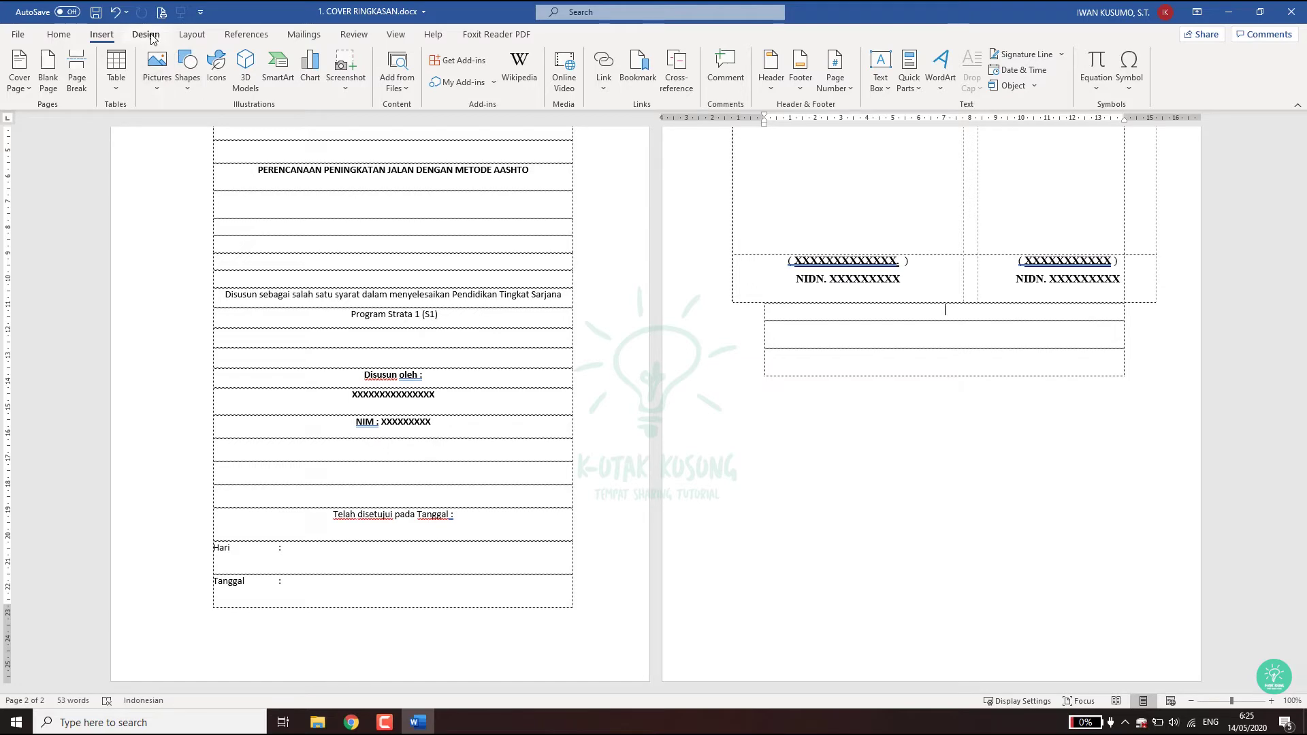
{"action": "left_click", "coordinate": [196, 39]}
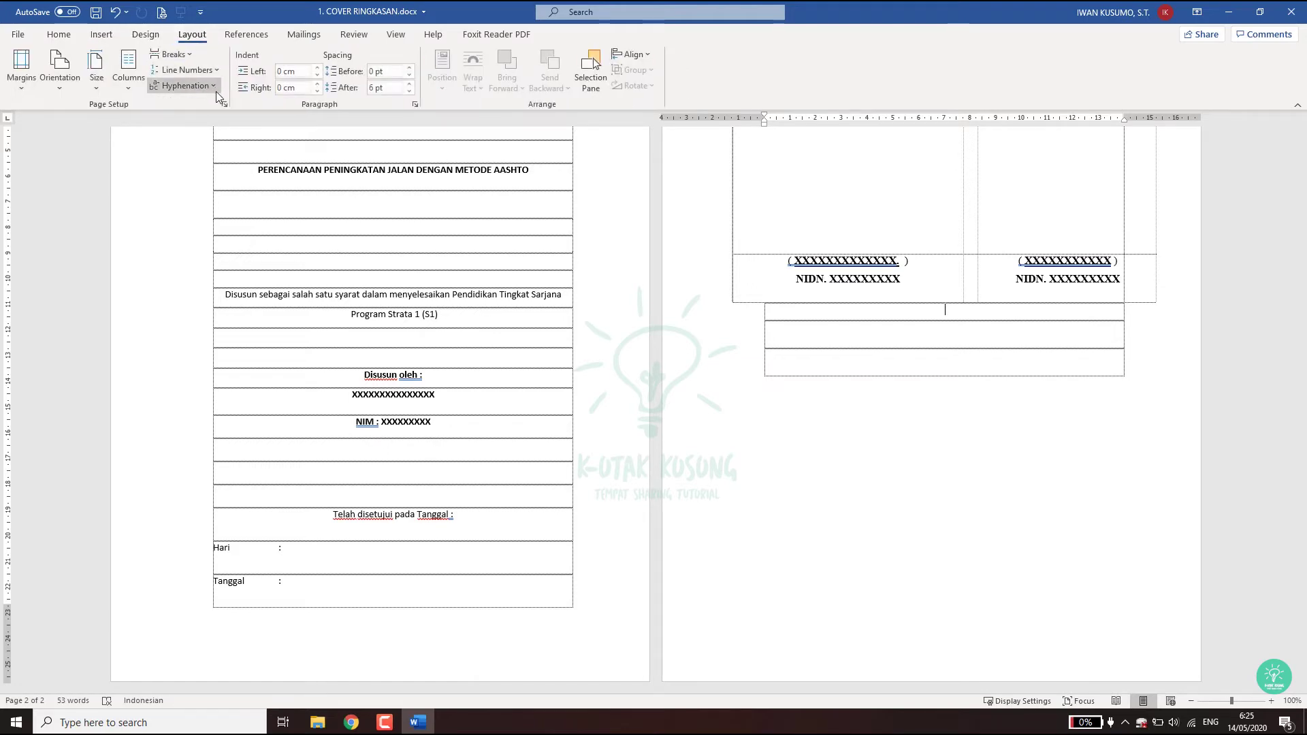
{"action": "left_click", "coordinate": [187, 55]}
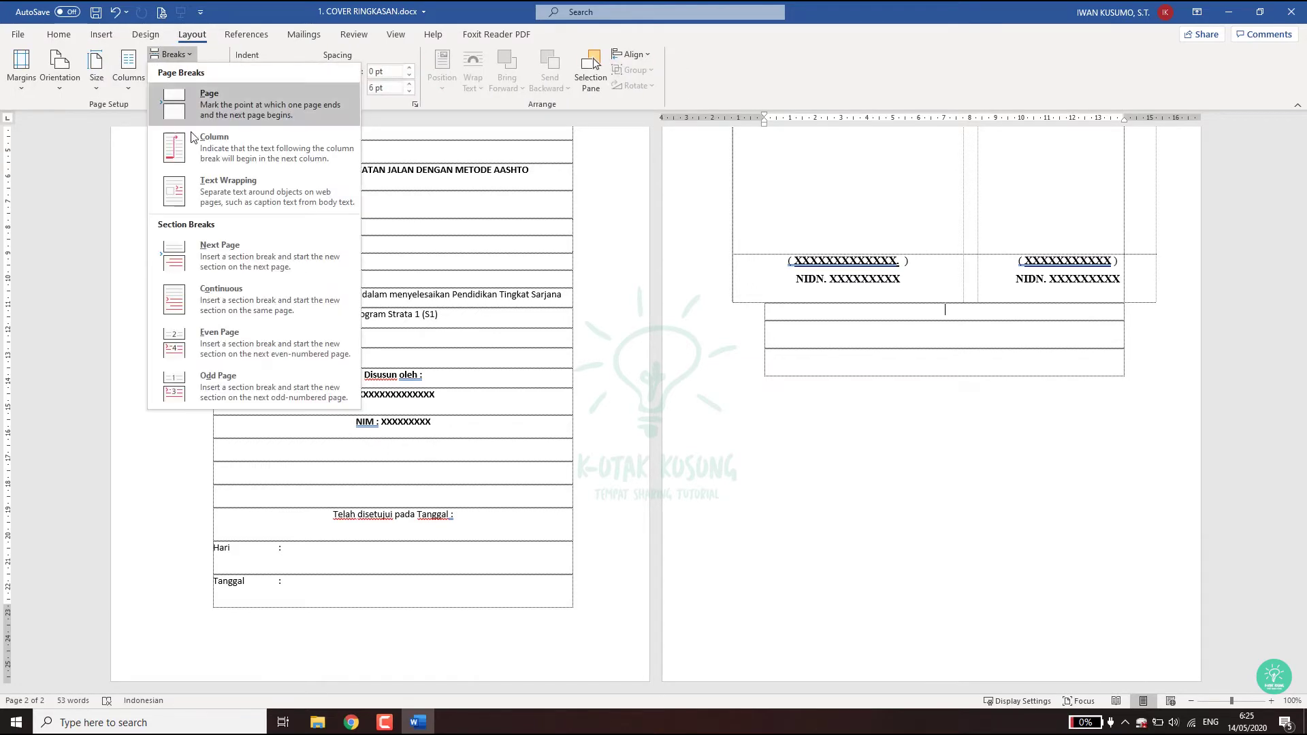
{"action": "left_click", "coordinate": [217, 257]}
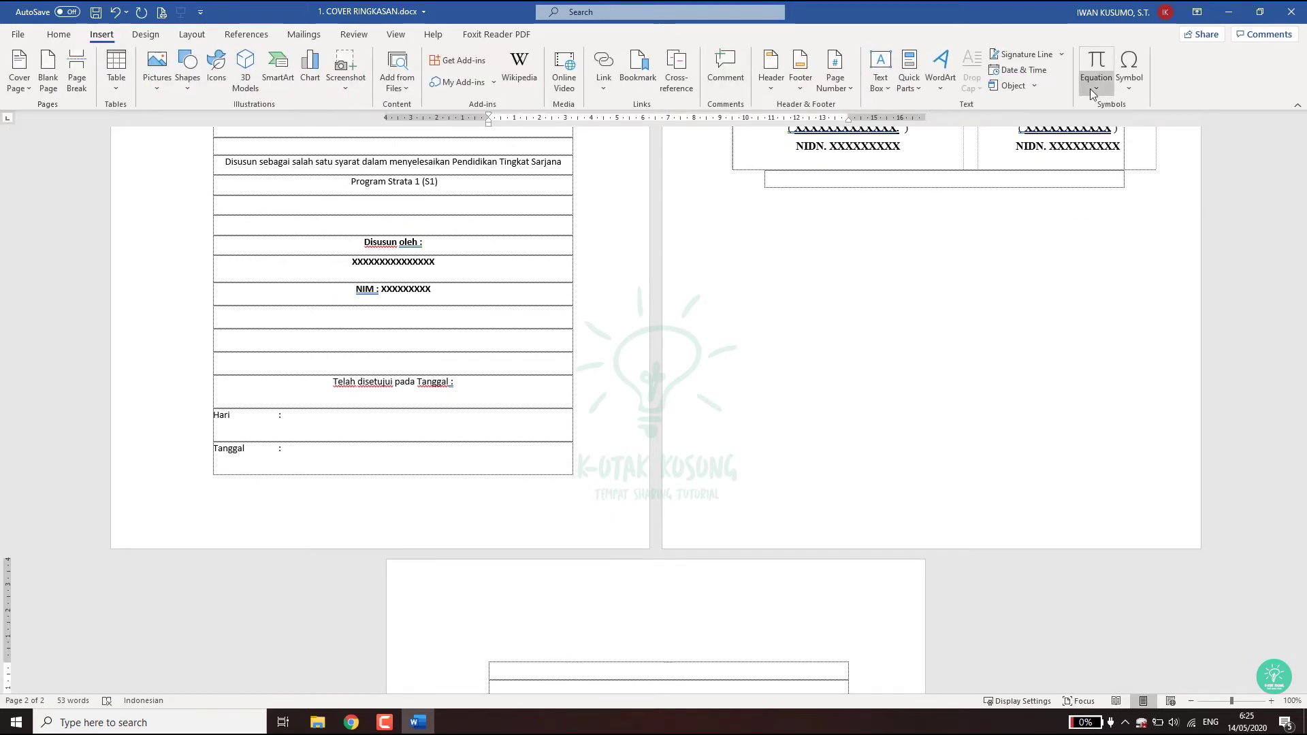
- Insert the text of 3. ABSTRAK.docx onto the new page
{"action": "left_click", "coordinate": [1036, 86]}
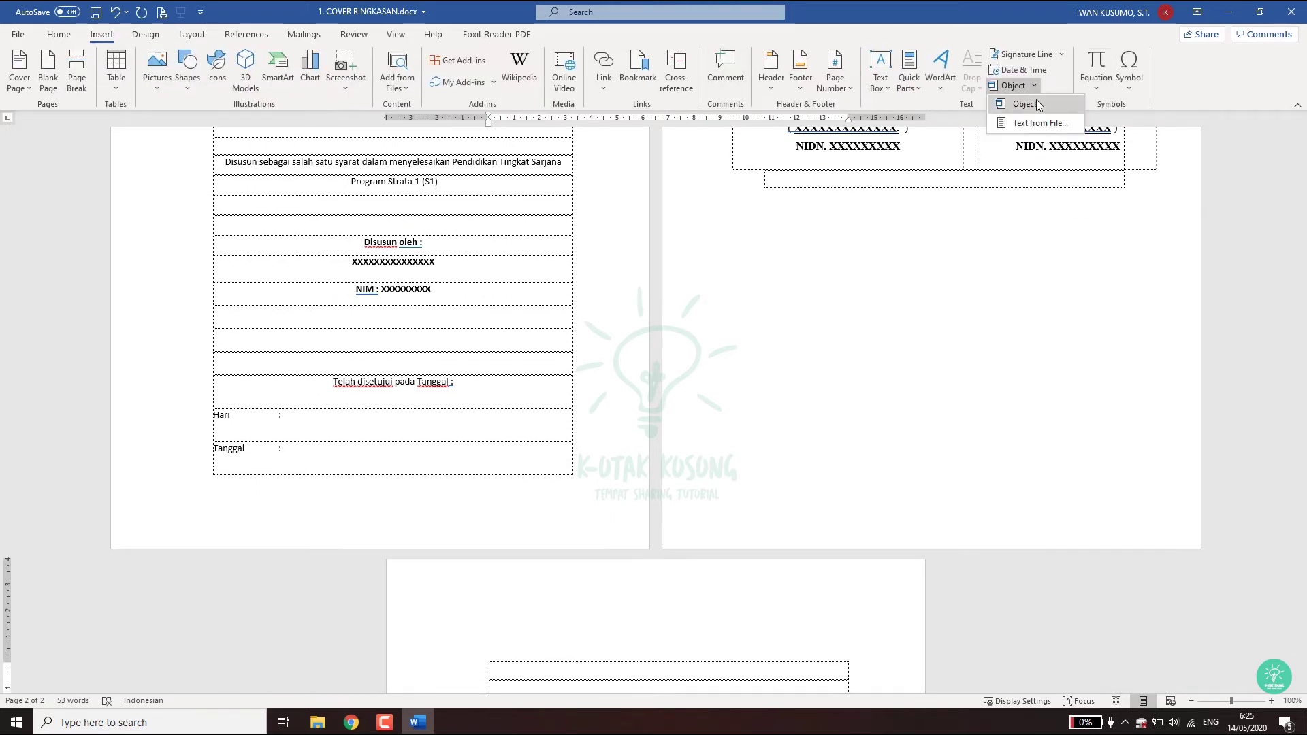
{"action": "left_click", "coordinate": [1036, 124]}
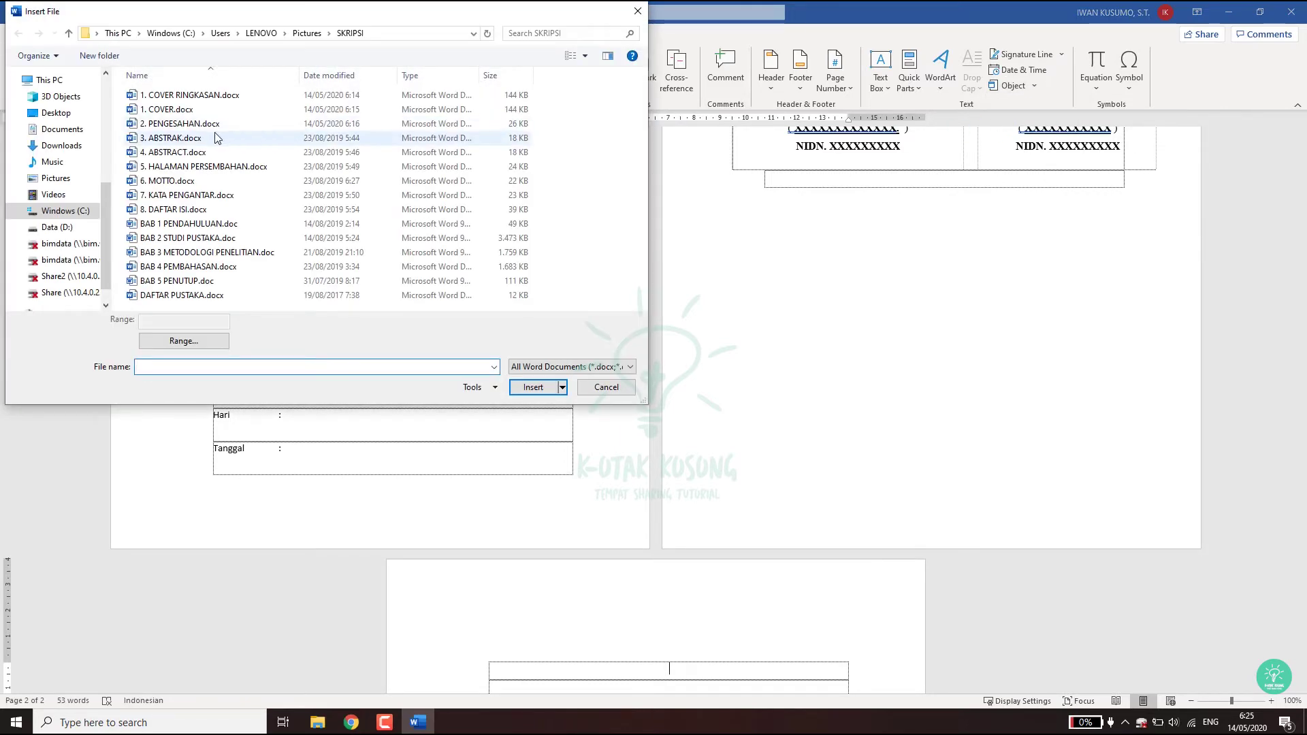
{"action": "left_click", "coordinate": [295, 138]}
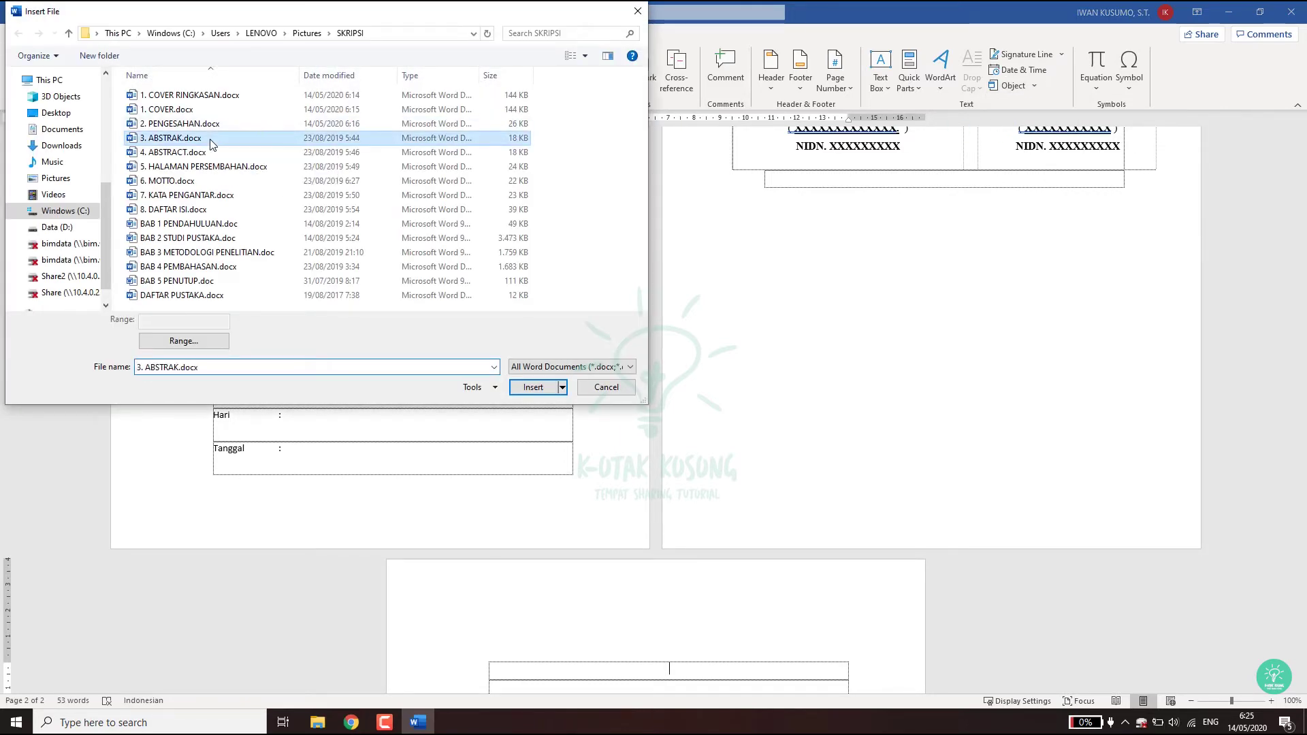
{"action": "left_click", "coordinate": [533, 387]}
{"action": "scroll", "coordinate": [529, 370], "scroll_direction": "down", "scroll_amount": 1}
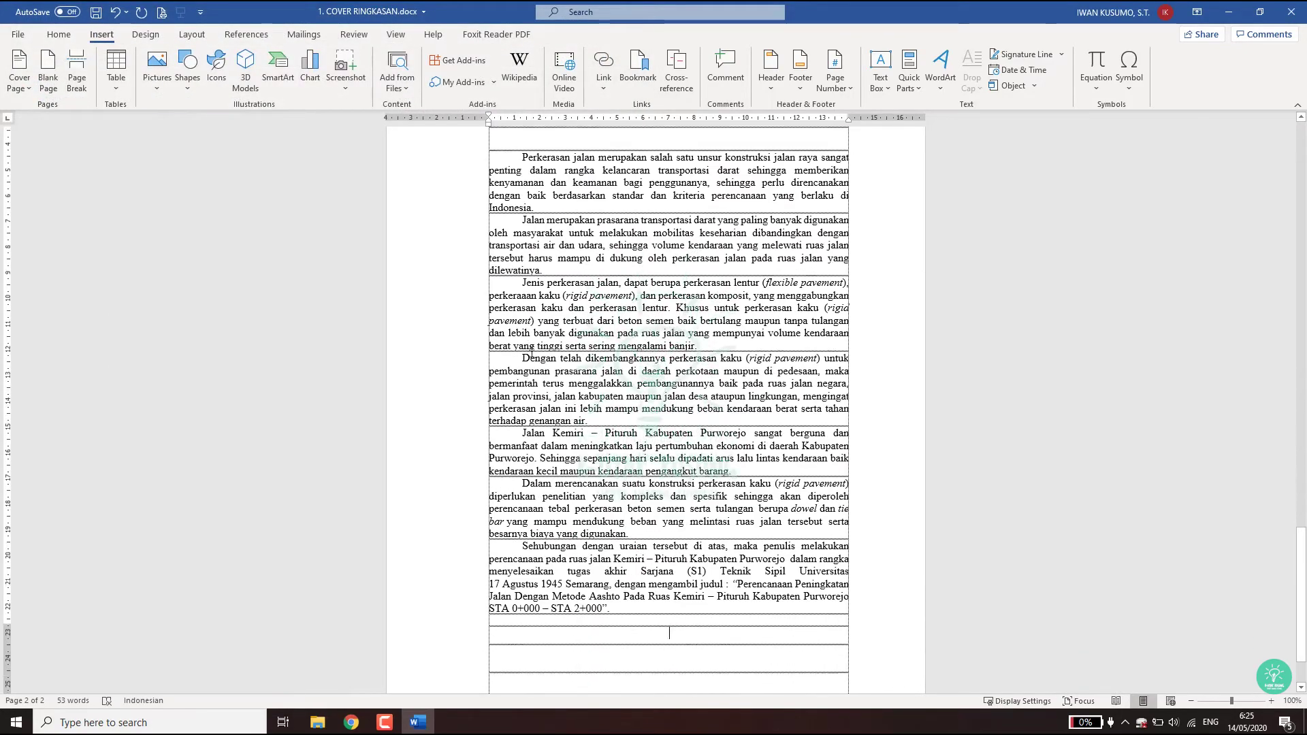
{"action": "scroll", "coordinate": [530, 354], "scroll_direction": "down", "scroll_amount": 2}
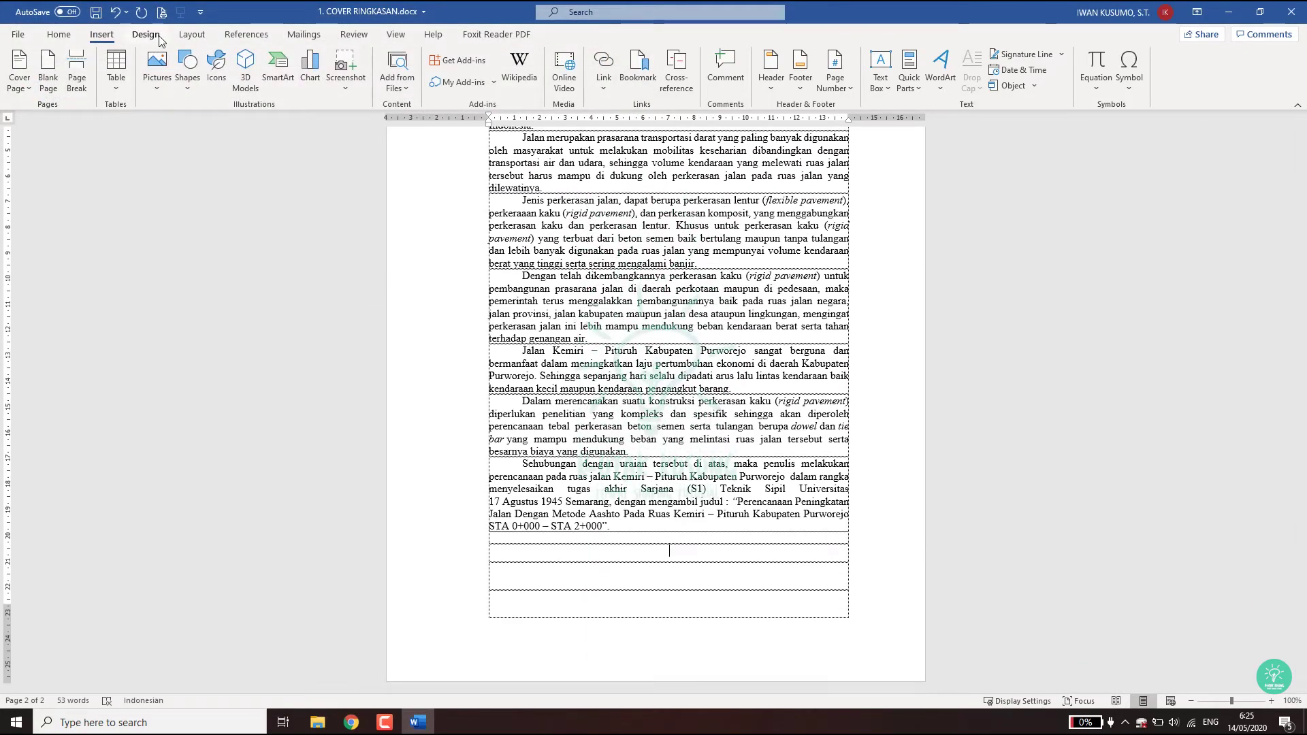
- Add a Next Page section break after the ABSTRAK page
{"action": "left_click", "coordinate": [191, 34]}
{"action": "left_click", "coordinate": [173, 55]}
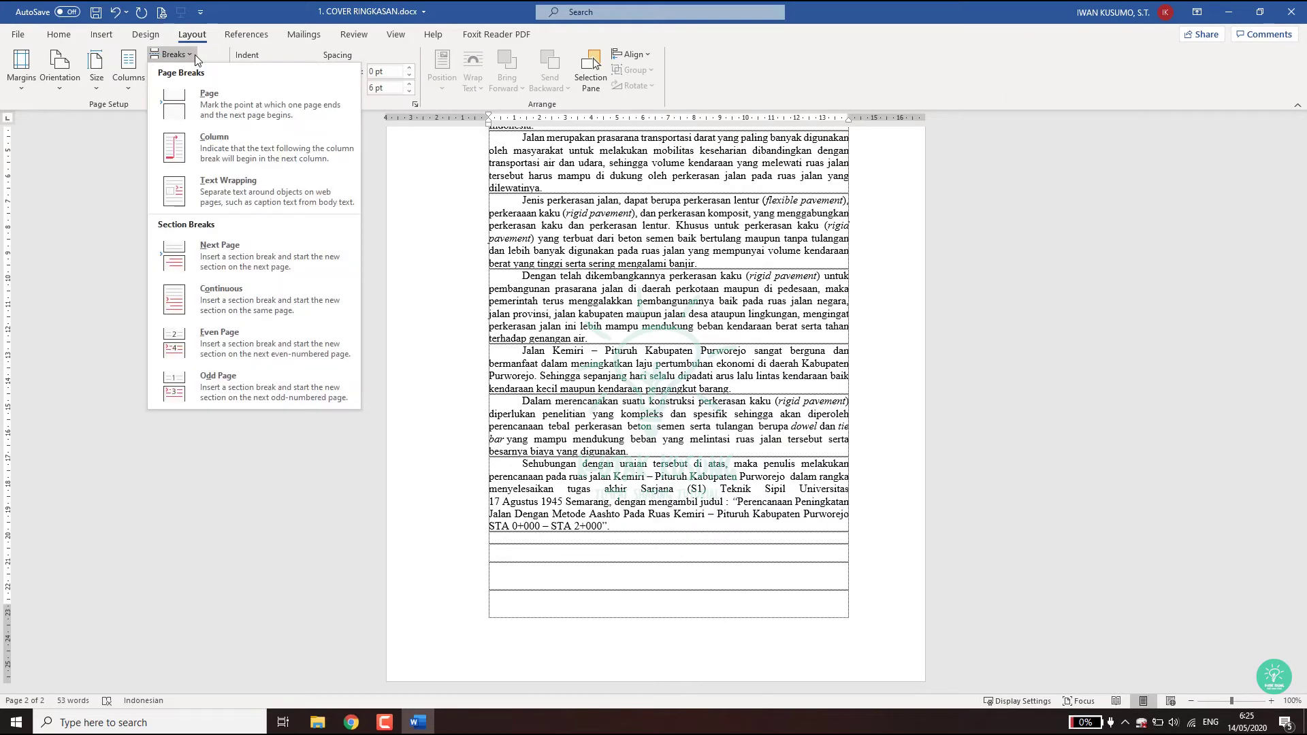
{"action": "left_click", "coordinate": [231, 253]}
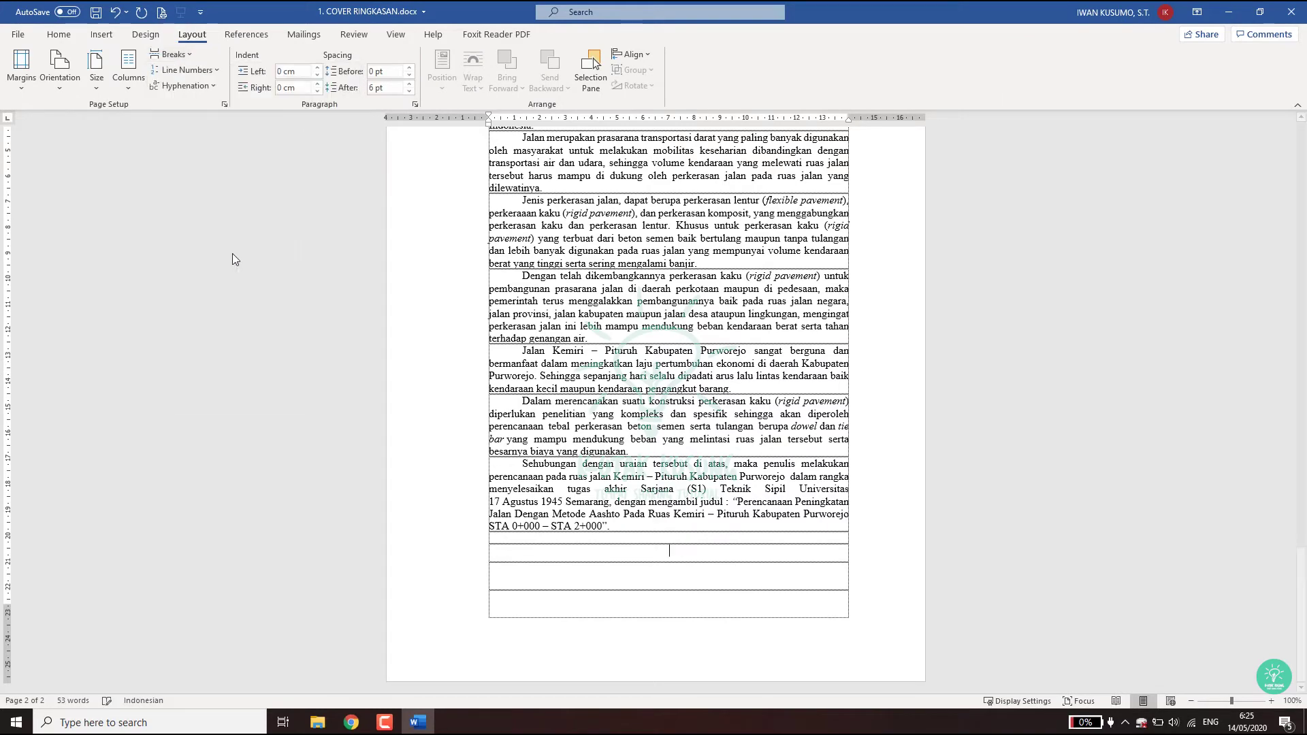
- Insert the English abstract from 4. ABSTRACT.docx onto the new page
{"action": "left_click", "coordinate": [101, 34]}
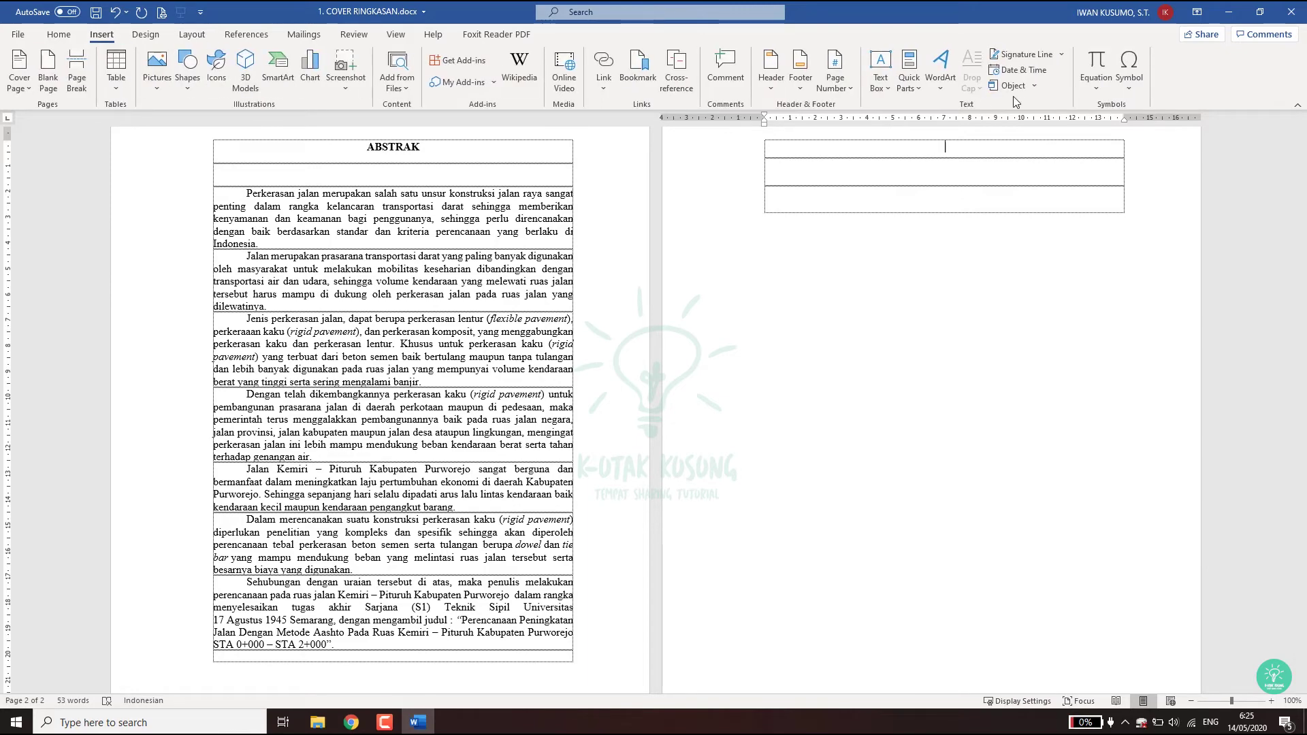
{"action": "left_click", "coordinate": [1033, 85]}
{"action": "left_click", "coordinate": [1038, 126]}
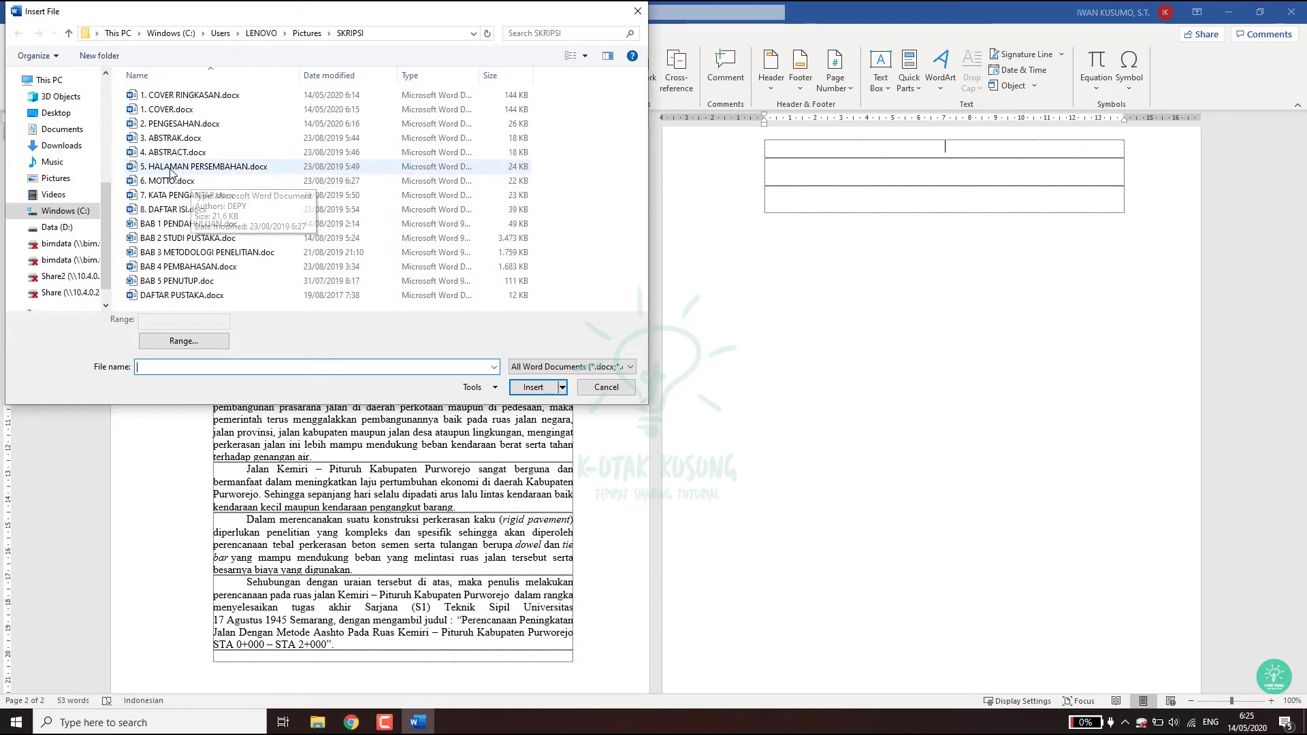
{"action": "mouse_move", "coordinate": [166, 181]}
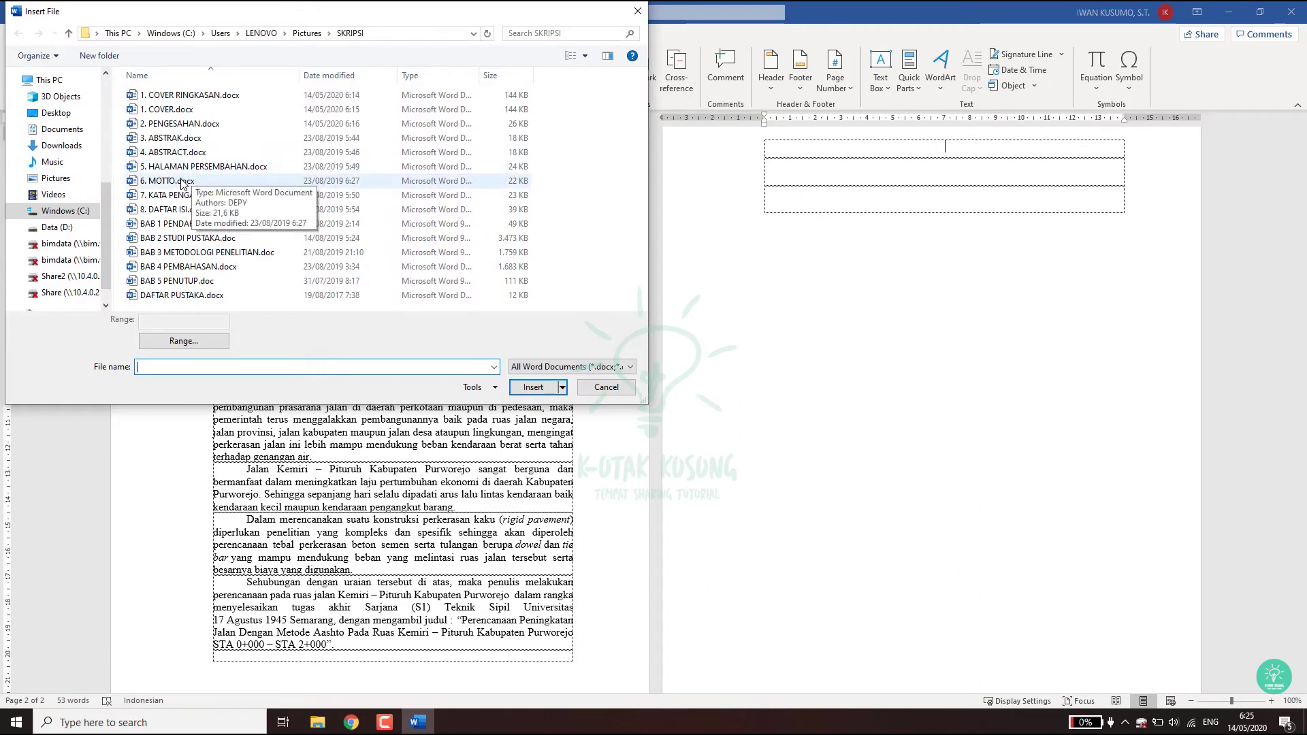
{"action": "left_click", "coordinate": [176, 152]}
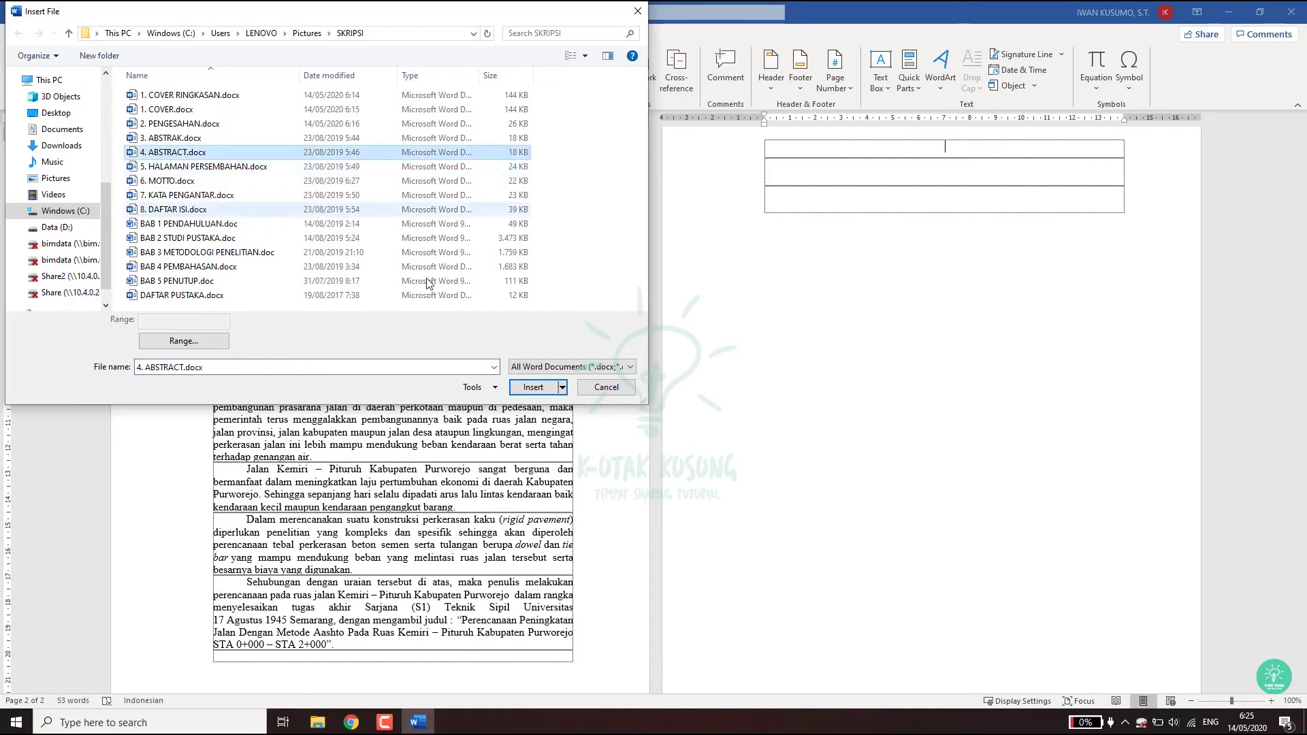
{"action": "left_click", "coordinate": [534, 387]}
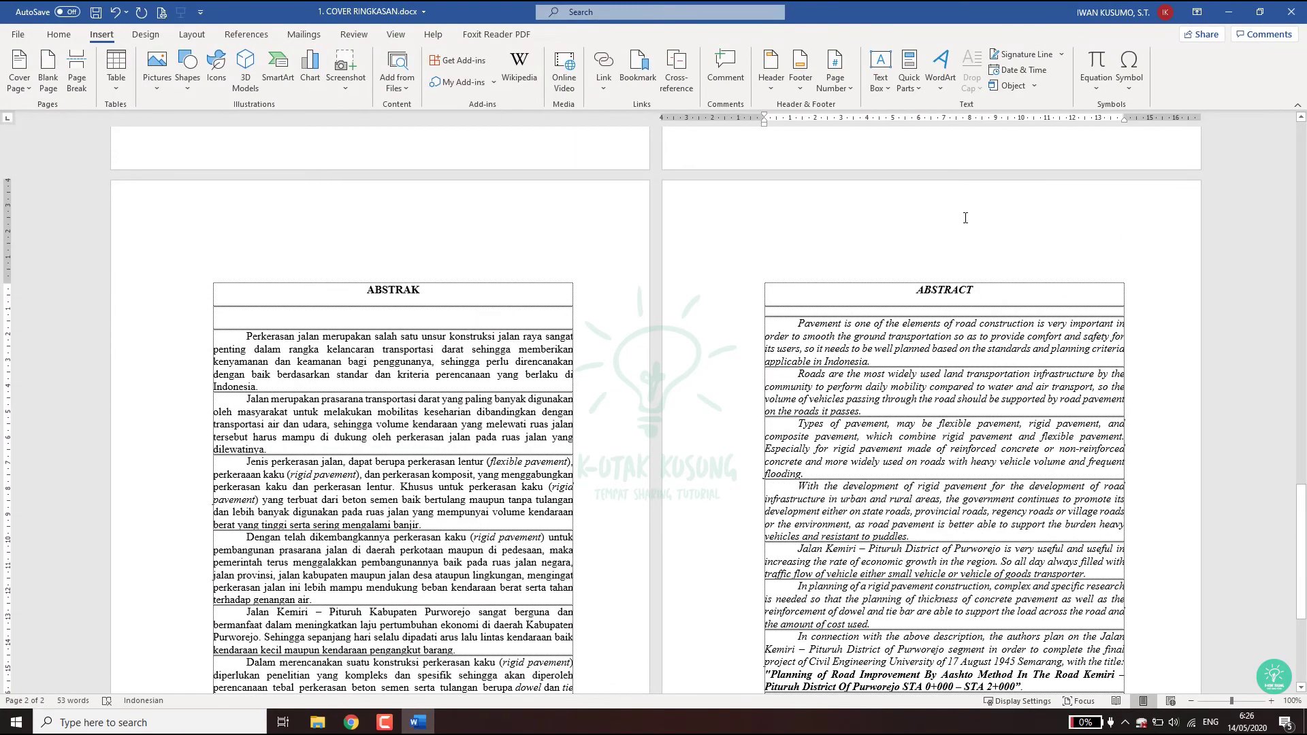
{"action": "scroll", "coordinate": [916, 279], "scroll_direction": "up", "scroll_amount": 6}
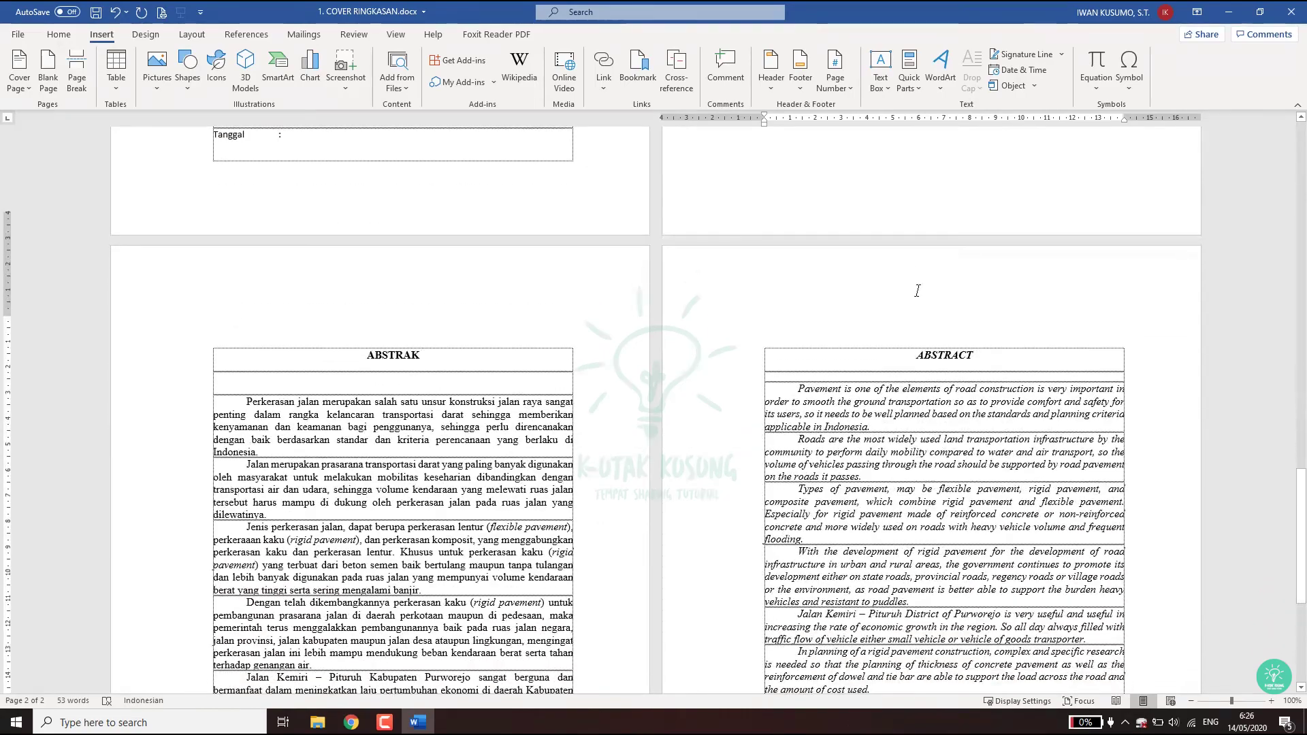
{"action": "scroll", "coordinate": [919, 287], "scroll_direction": "up", "scroll_amount": 10}
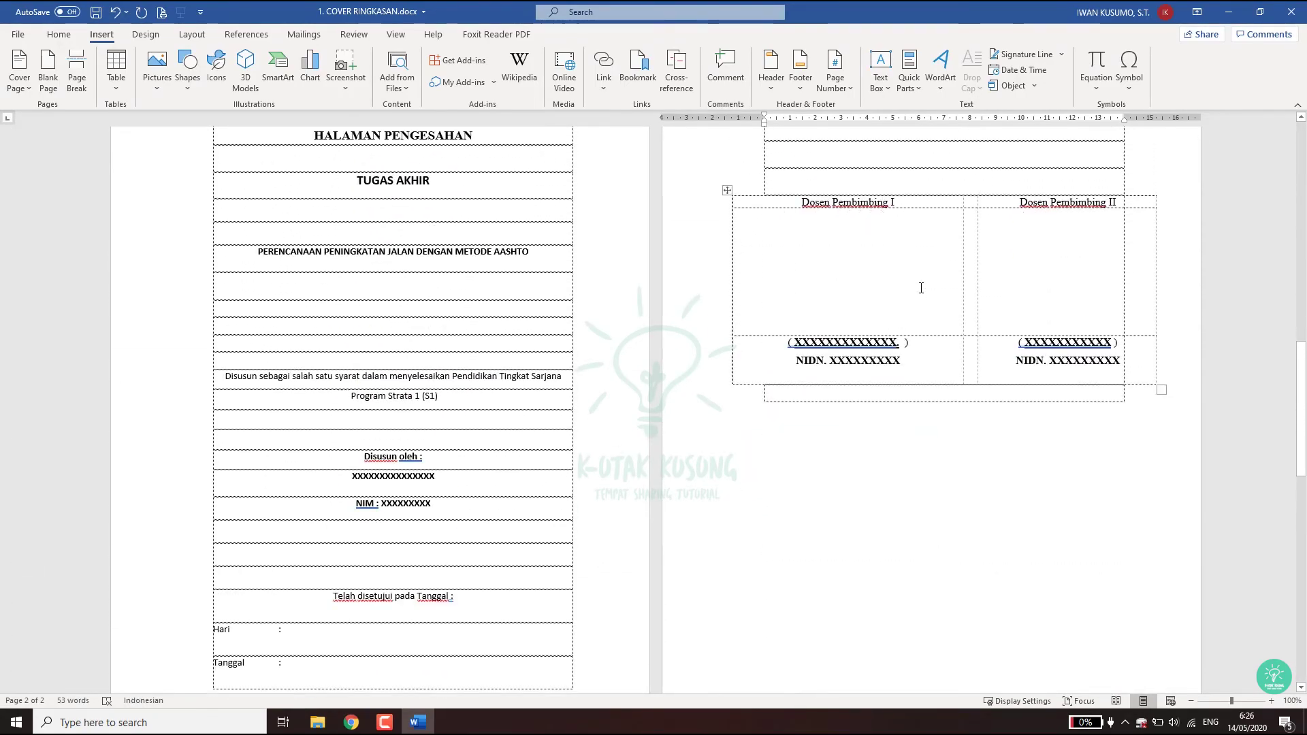
{"action": "scroll", "coordinate": [919, 285], "scroll_direction": "down", "scroll_amount": 5}
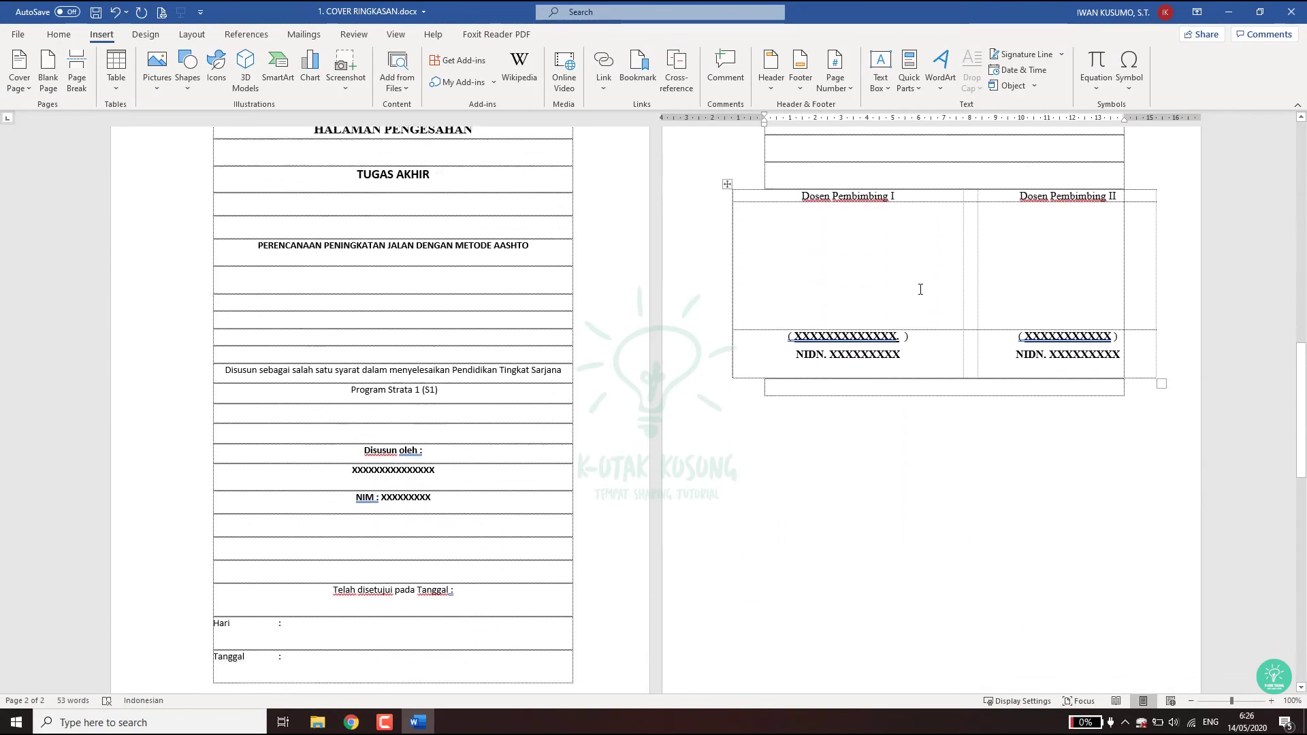
{"action": "scroll", "coordinate": [920, 285], "scroll_direction": "down", "scroll_amount": 1}
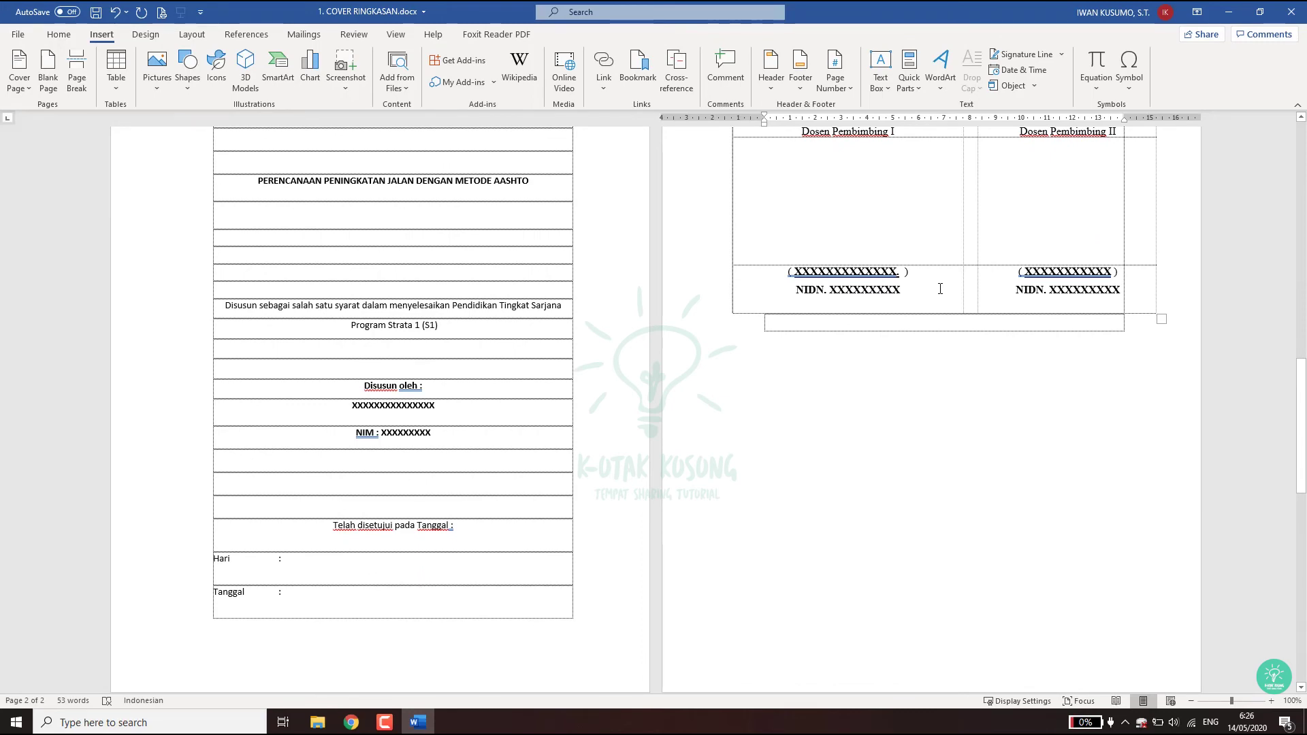
{"action": "scroll", "coordinate": [847, 350], "scroll_direction": "down", "scroll_amount": 3}
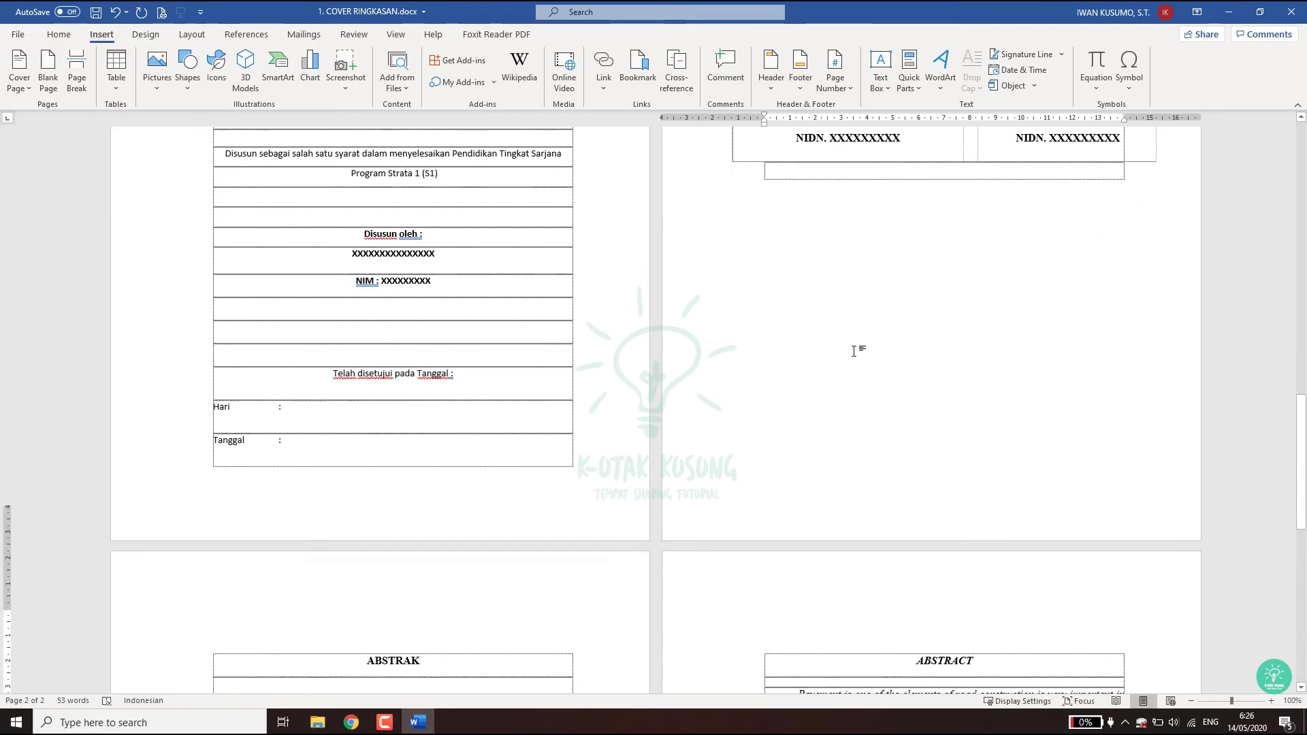
{"action": "scroll", "coordinate": [857, 352], "scroll_direction": "down", "scroll_amount": 5}
{"action": "scroll", "coordinate": [857, 351], "scroll_direction": "down", "scroll_amount": 4}
{"action": "scroll", "coordinate": [857, 351], "scroll_direction": "down", "scroll_amount": 2}
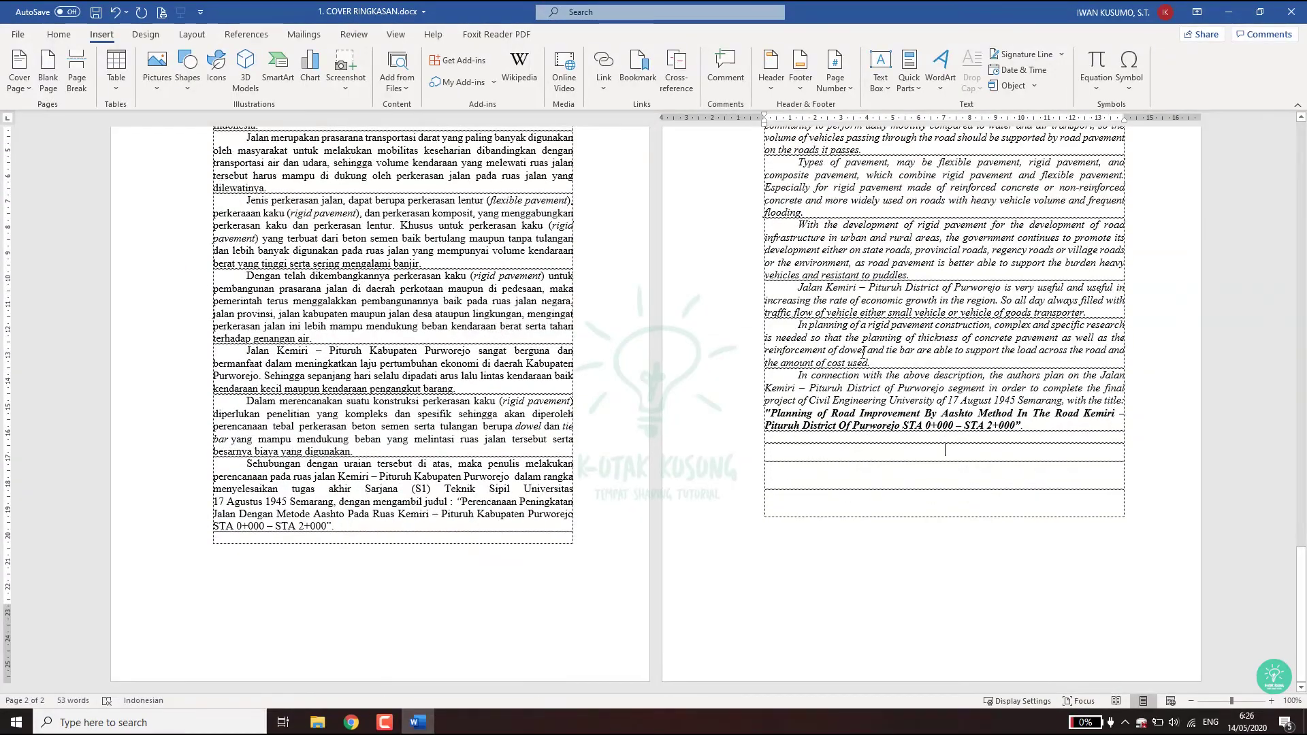